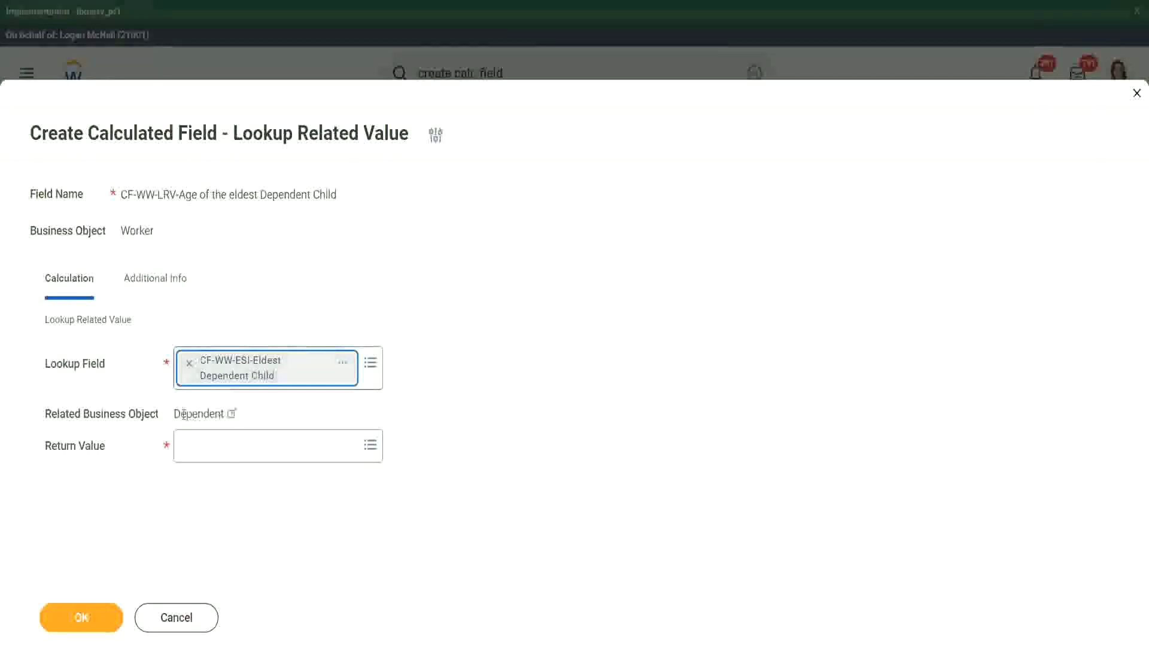
# Review the lookup field's details, including its business object, and check the related business object for the lookup
pyautogui.moveTo(175, 415); pyautogui.dragTo(230, 413)
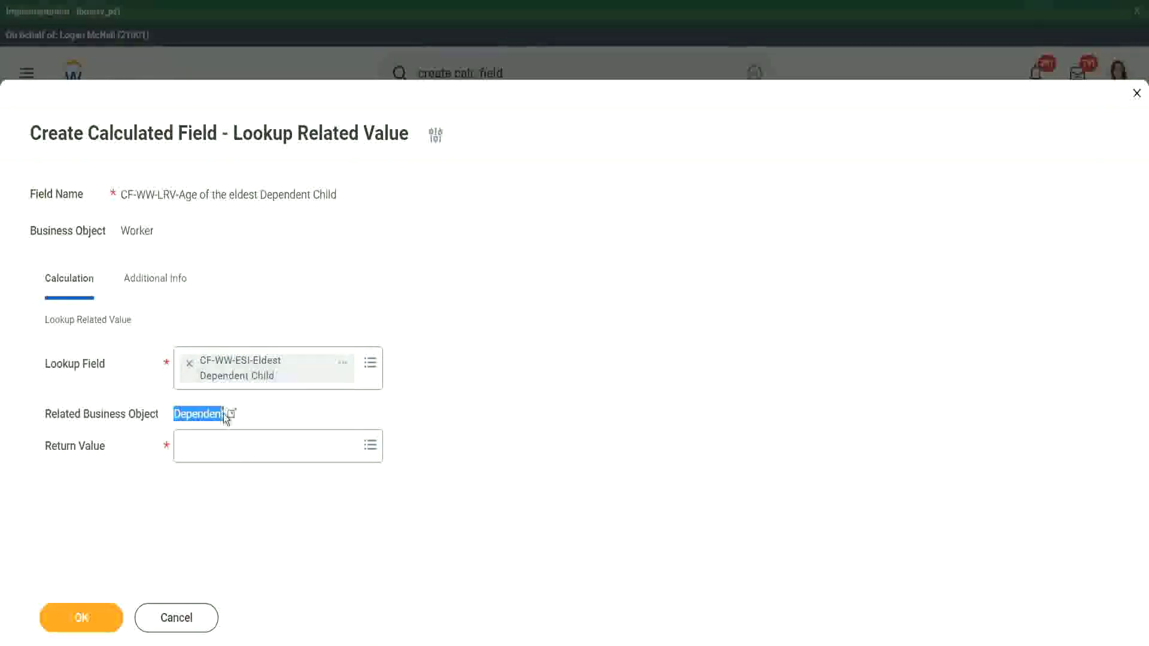
pyautogui.click(342, 366)
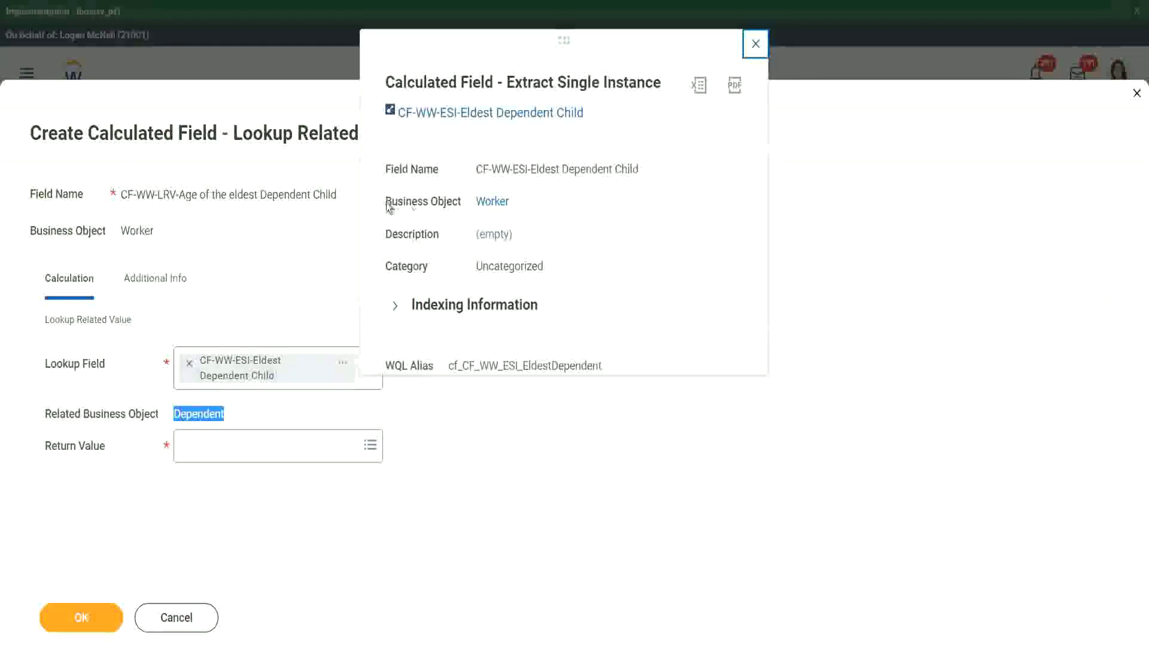
pyautogui.moveTo(386, 201); pyautogui.dragTo(501, 217)
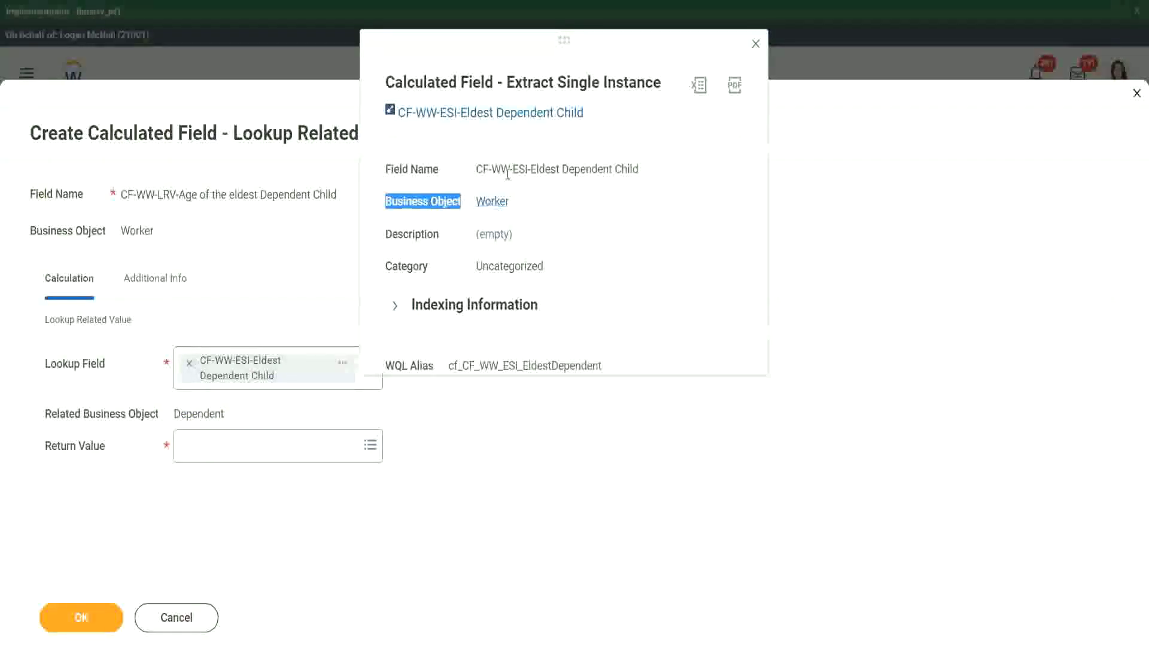
pyautogui.moveTo(519, 169); pyautogui.dragTo(550, 170)
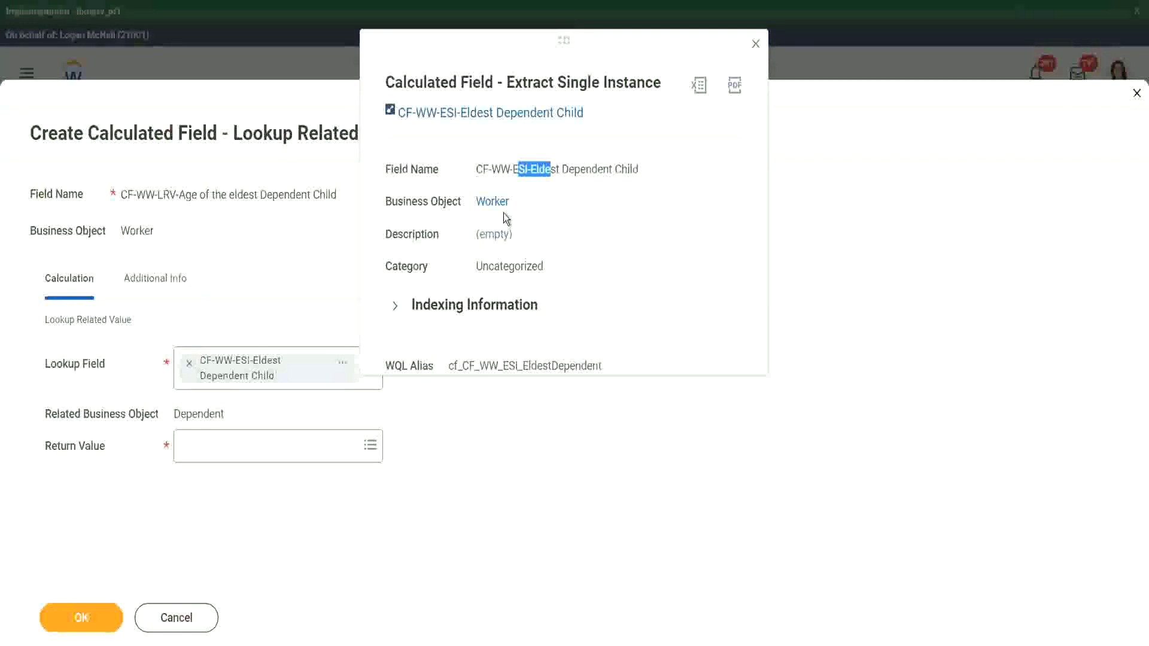
pyautogui.click(534, 201)
pyautogui.click(755, 45)
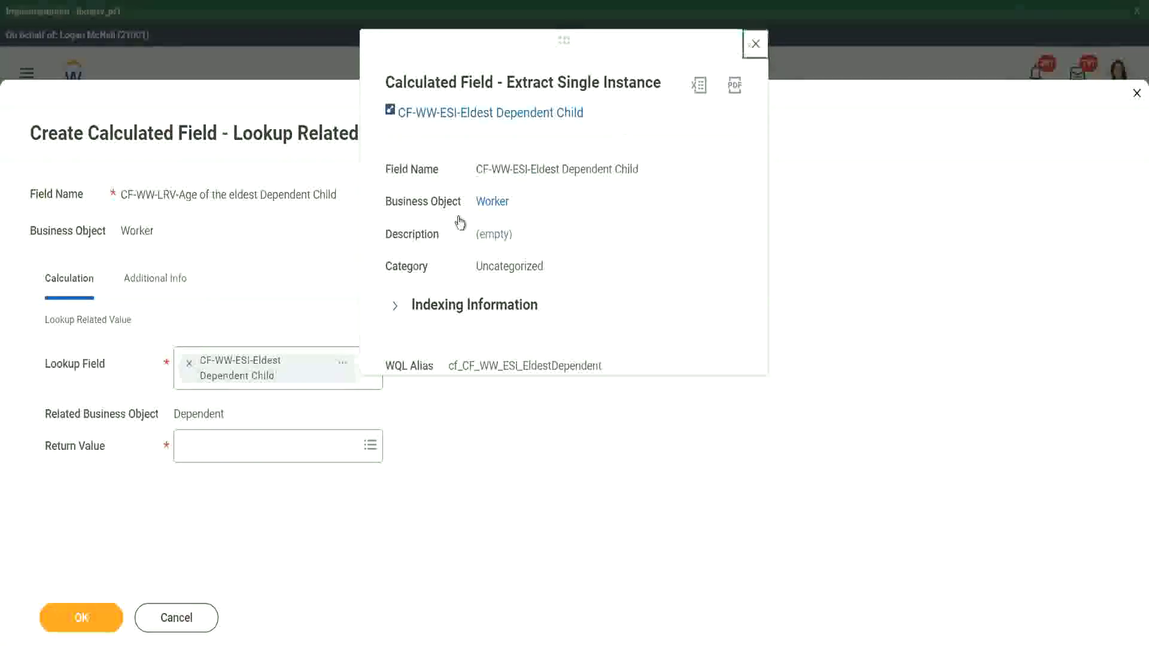
pyautogui.moveTo(173, 414); pyautogui.dragTo(226, 414)
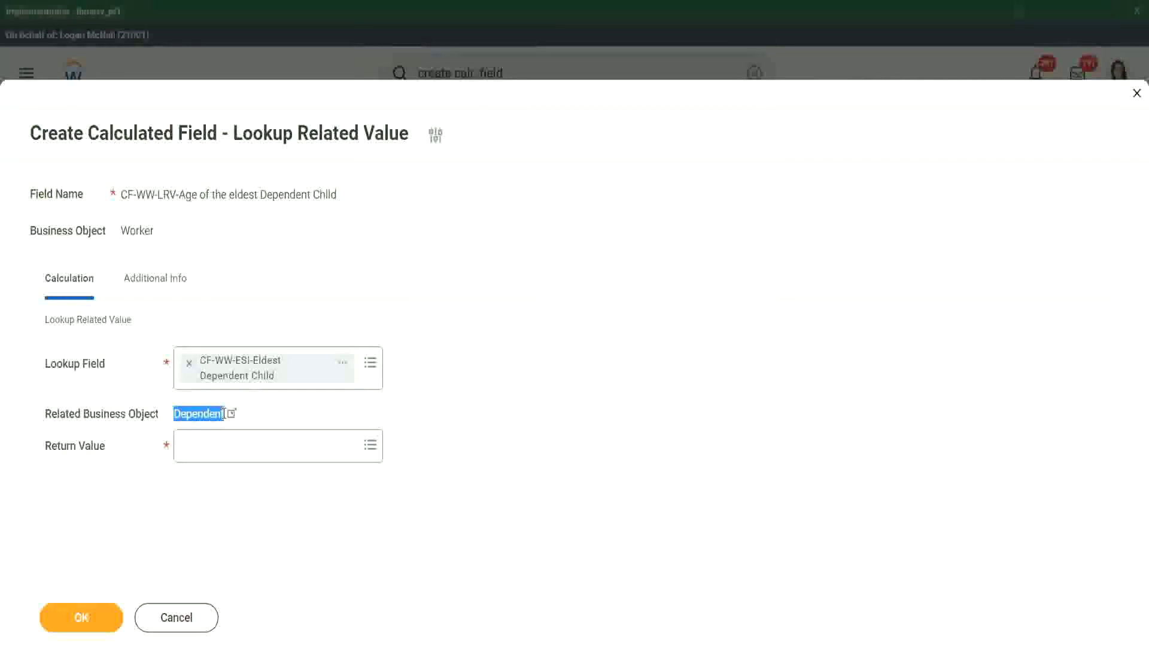
# Set the return value to the dependent's Age field, check its description, and save the calculated field
pyautogui.click(203, 451)
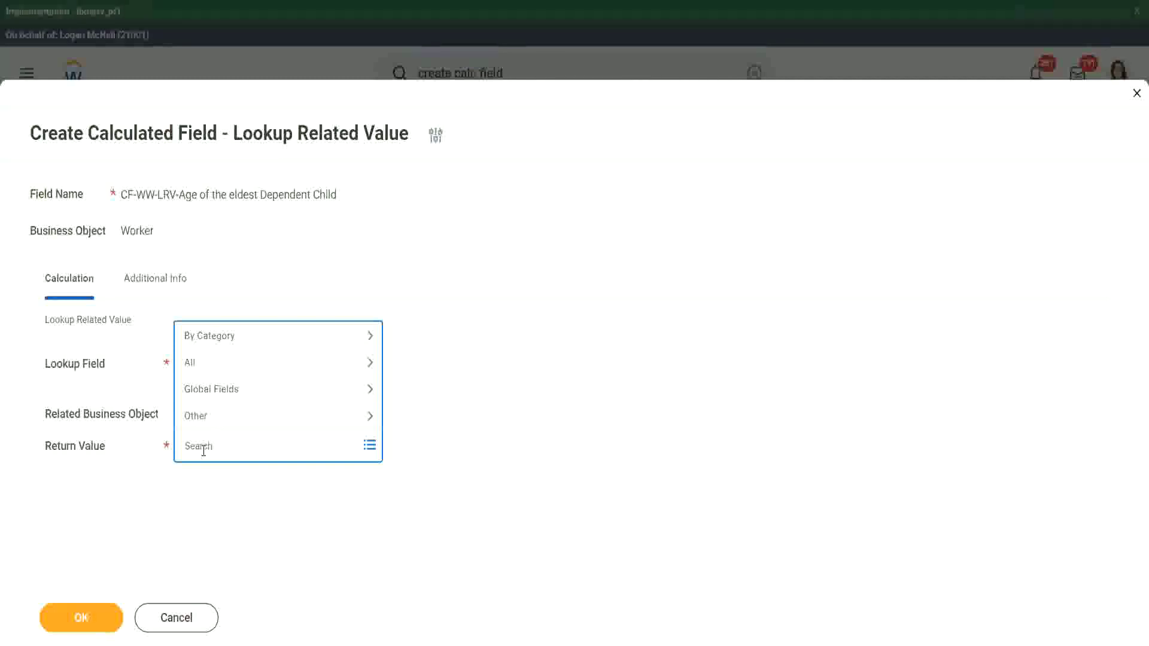
pyautogui.write('age')
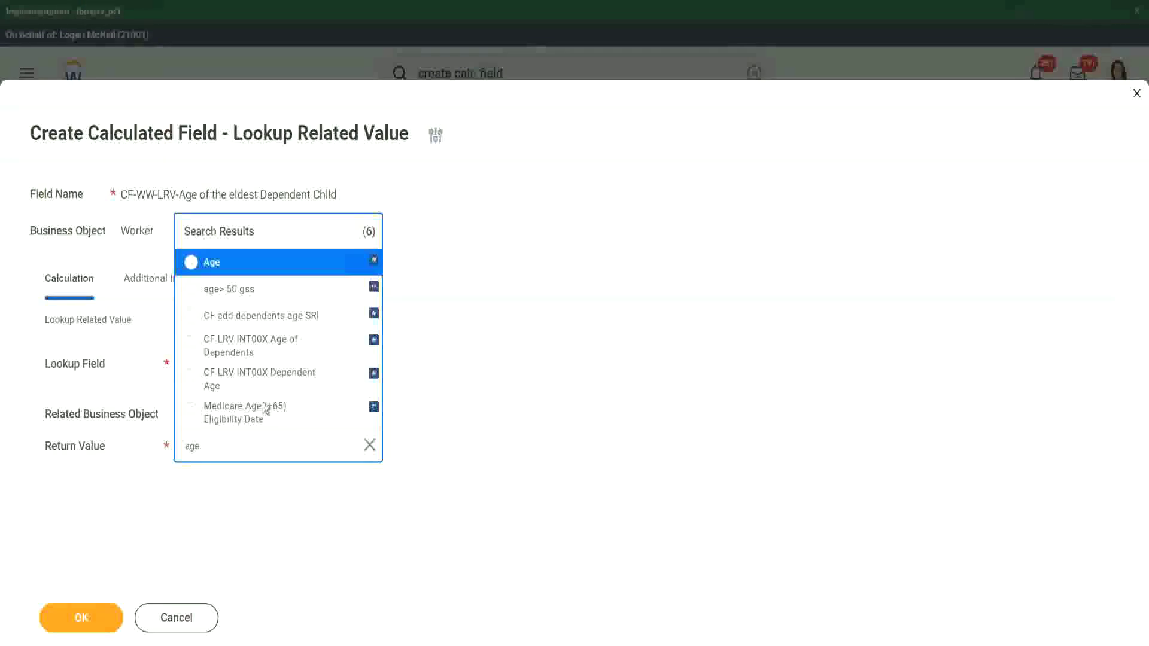
pyautogui.click(278, 267)
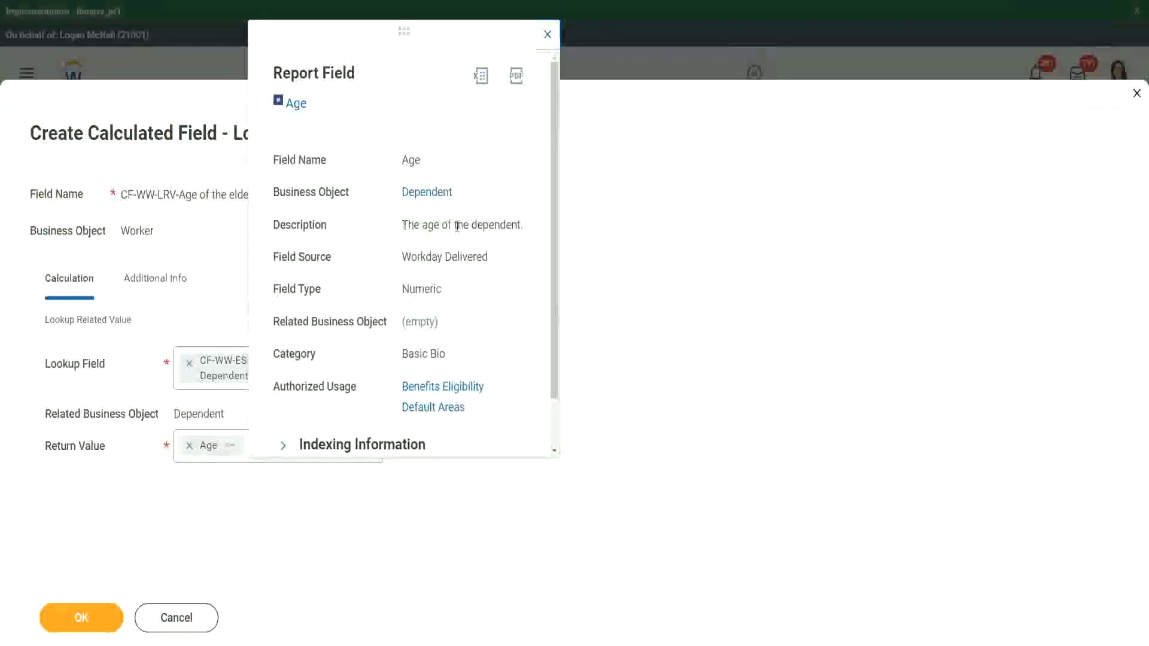
pyautogui.moveTo(402, 224); pyautogui.dragTo(522, 221)
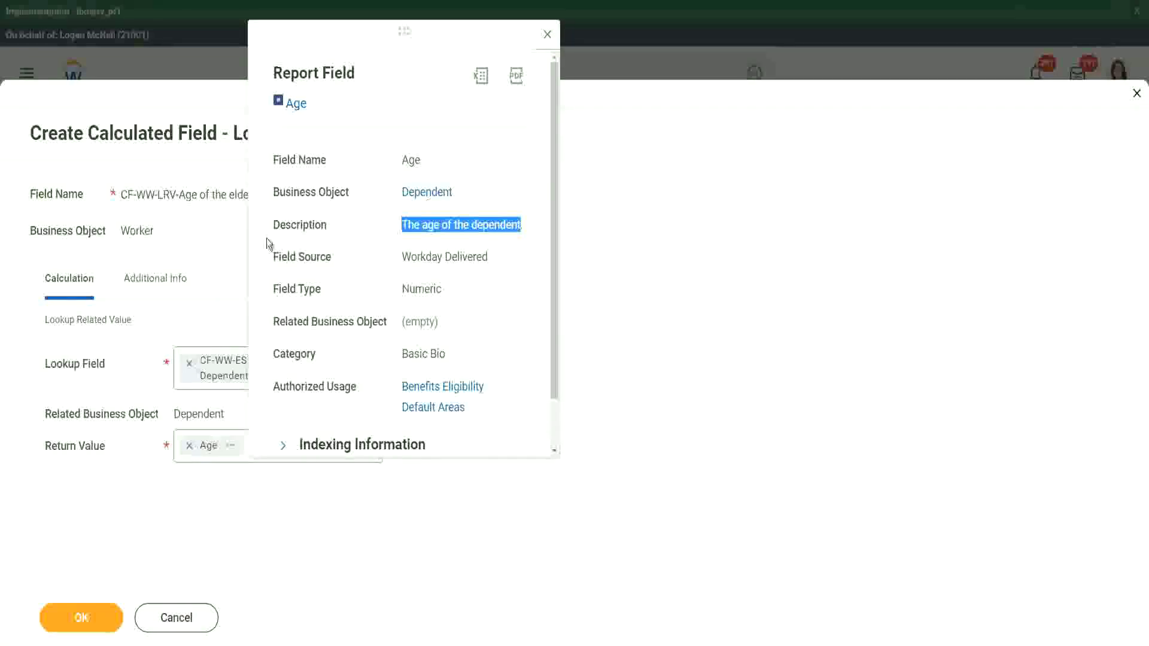
pyautogui.click(192, 256)
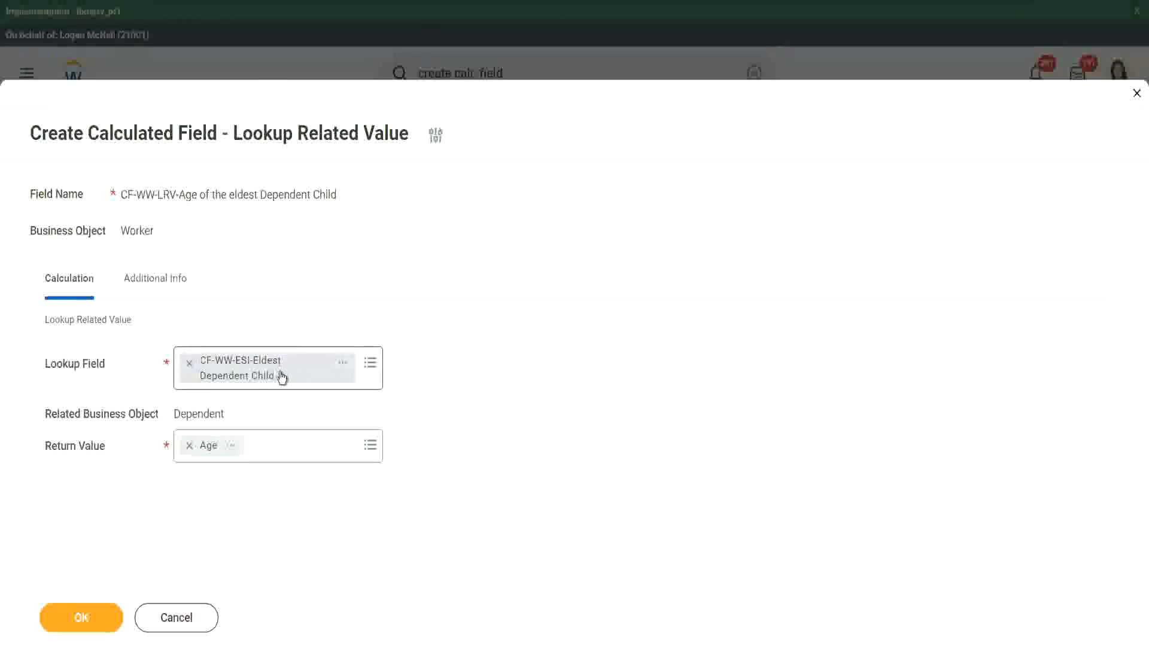
pyautogui.click(91, 617)
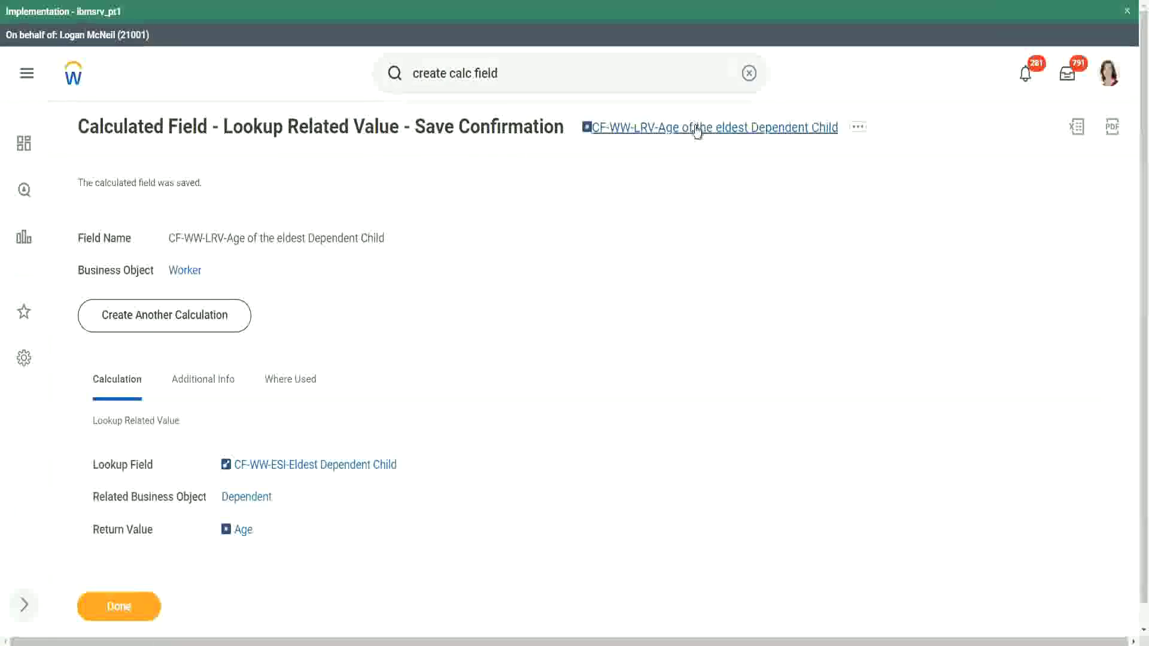
# Copy the name of the saved calculated field CF-WW-LRV-Age of the eldest Dependent Child and finish the confirmation
pyautogui.rightClick(692, 128)
pyautogui.click(723, 195)
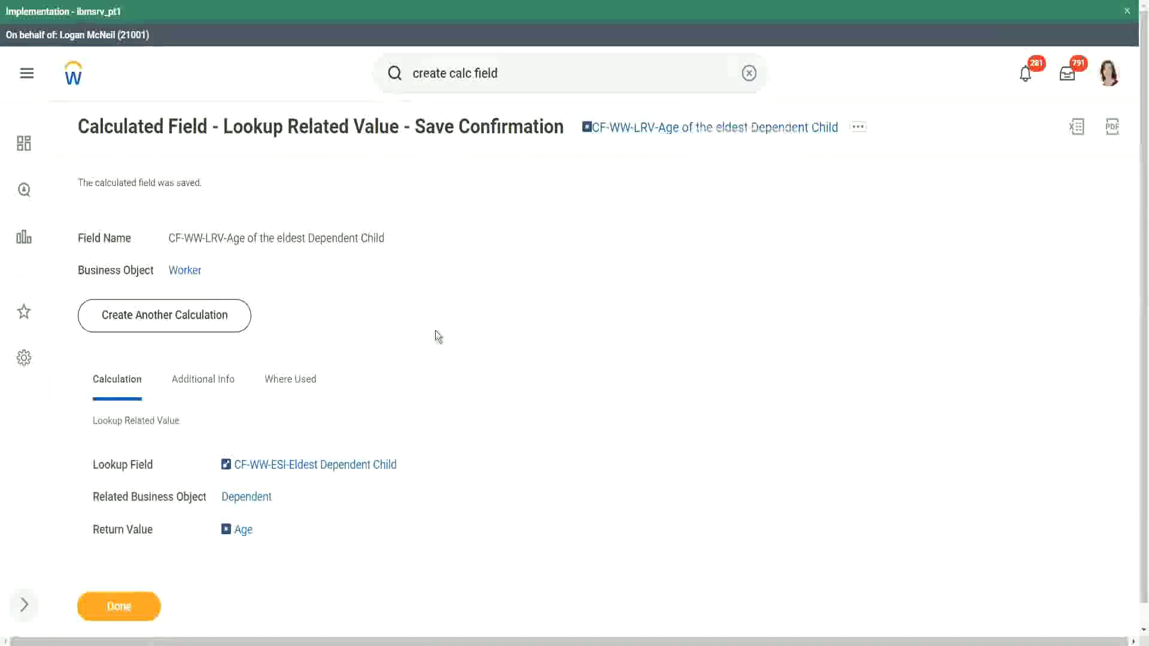
pyautogui.click(120, 606)
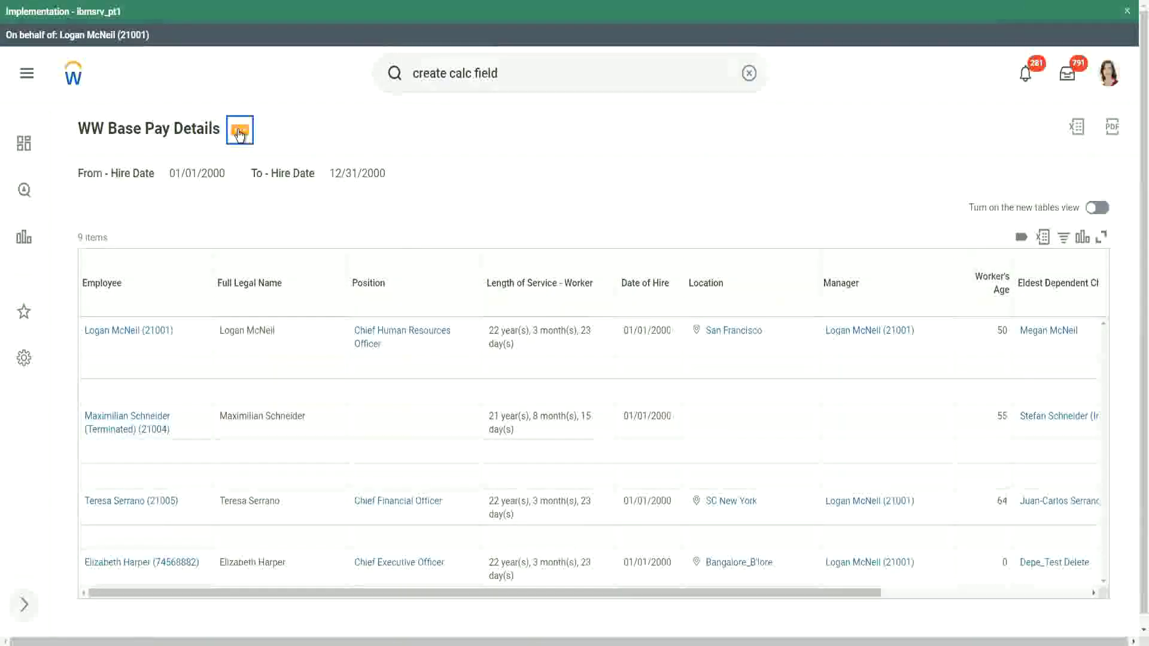
# Open the WW Base Pay Details custom report for editing
pyautogui.click(240, 134)
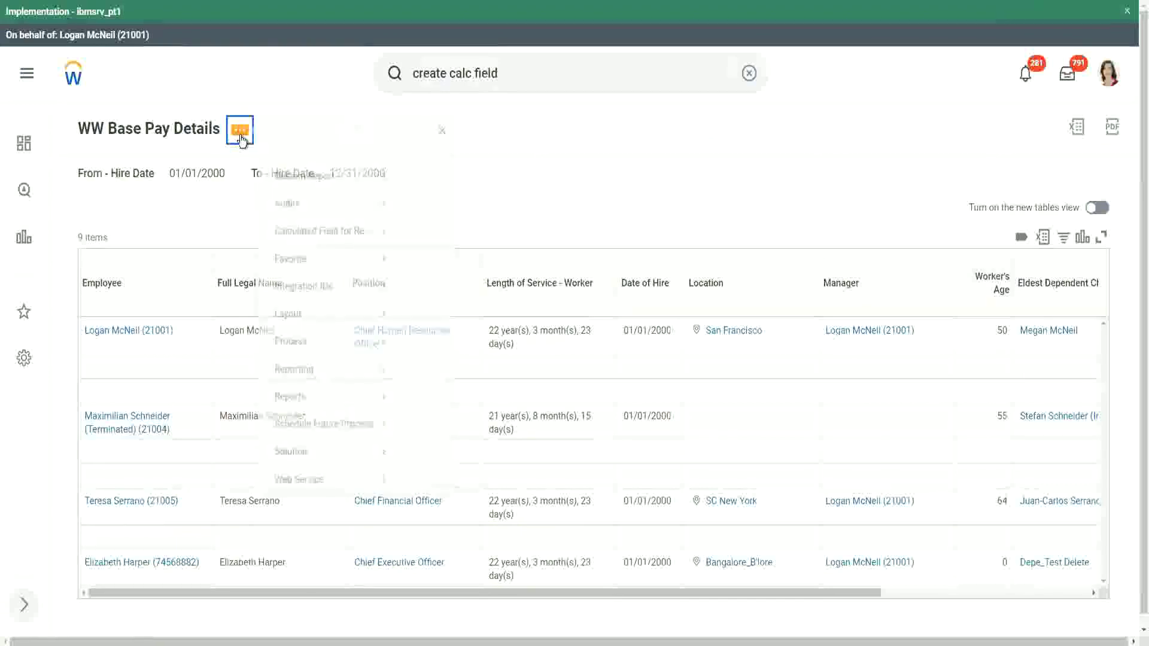
pyautogui.moveTo(312, 199)
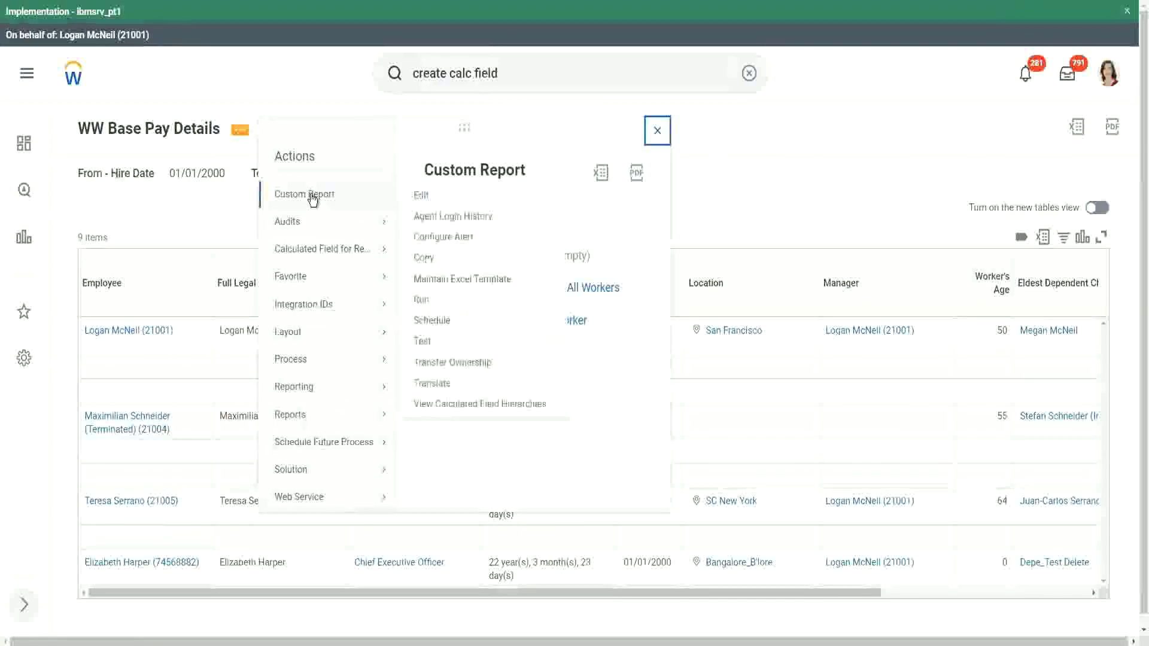
pyautogui.click(423, 196)
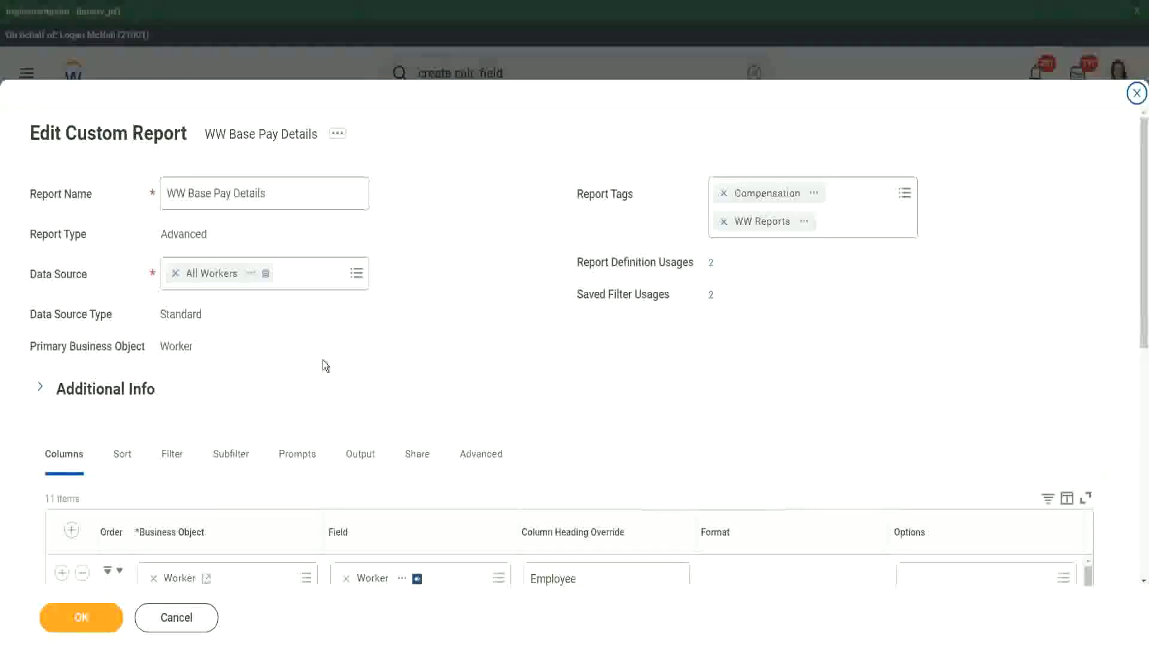
# Add a Worker column below Eldest Dependent Child using the field CF-WW-LRV-Age of the eldest Dependent Child
pyautogui.scroll(-8, 322, 360)
pyautogui.scroll(-3, 318, 311)
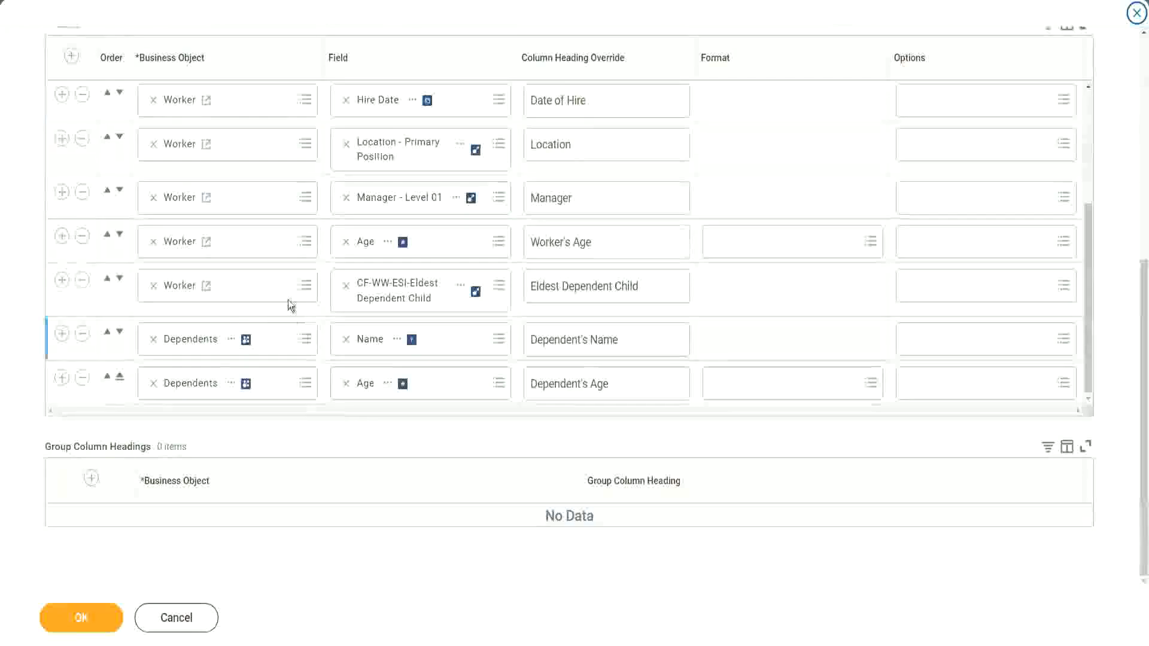
pyautogui.click(61, 280)
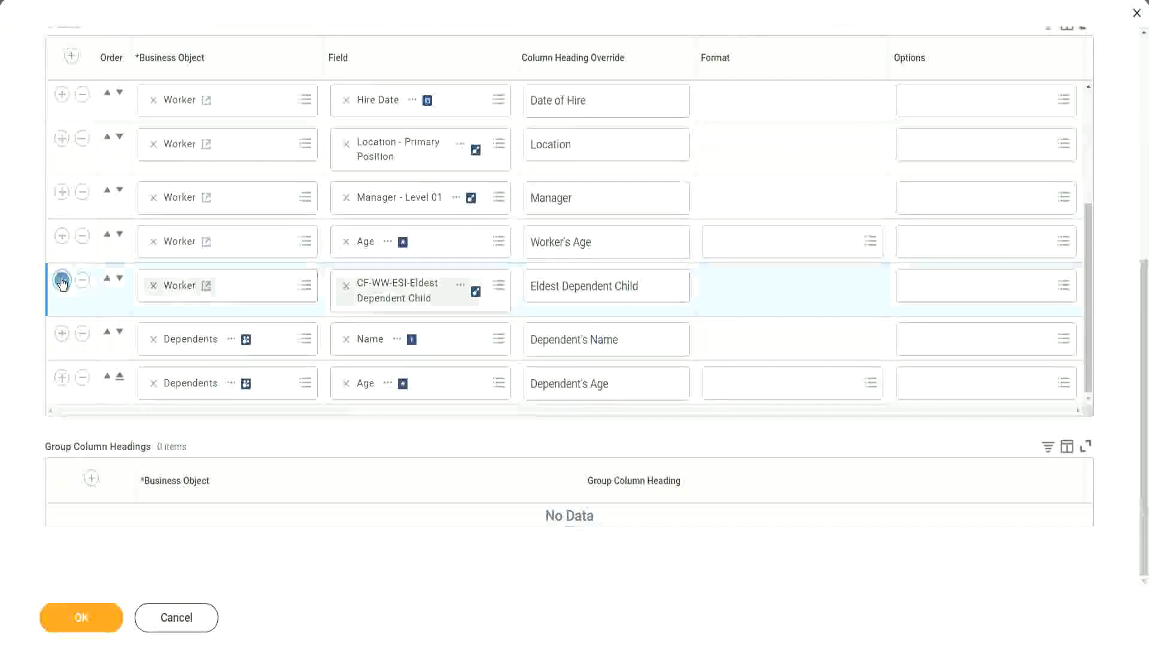
pyautogui.click(392, 334)
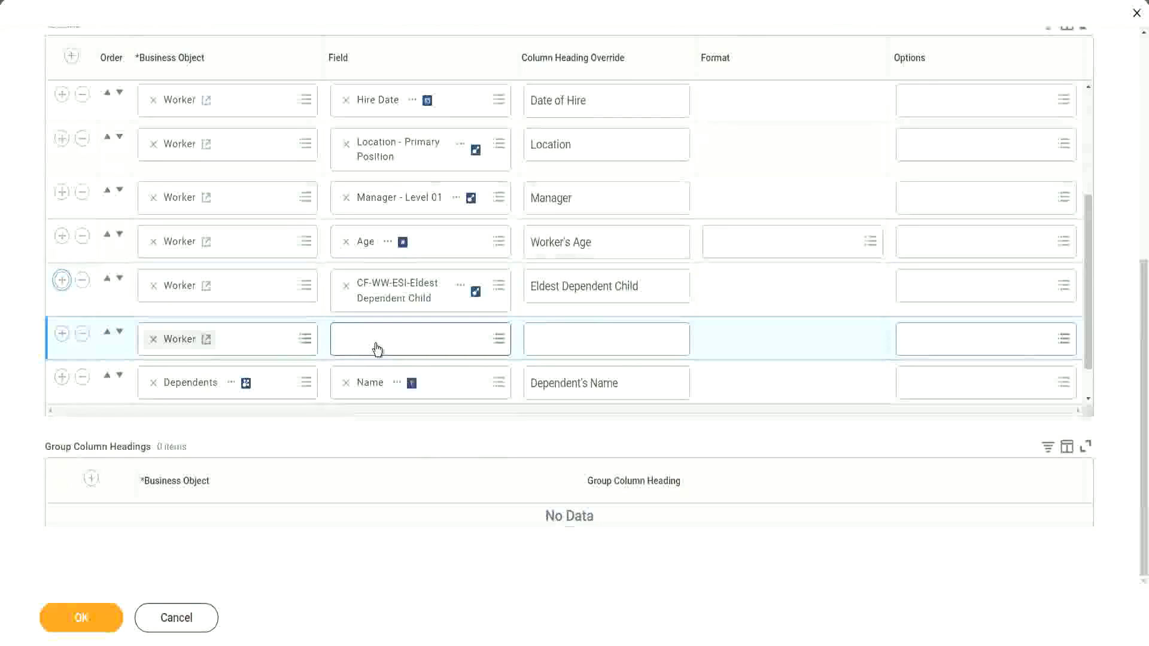
pyautogui.hotkey('ctrl', 'v')
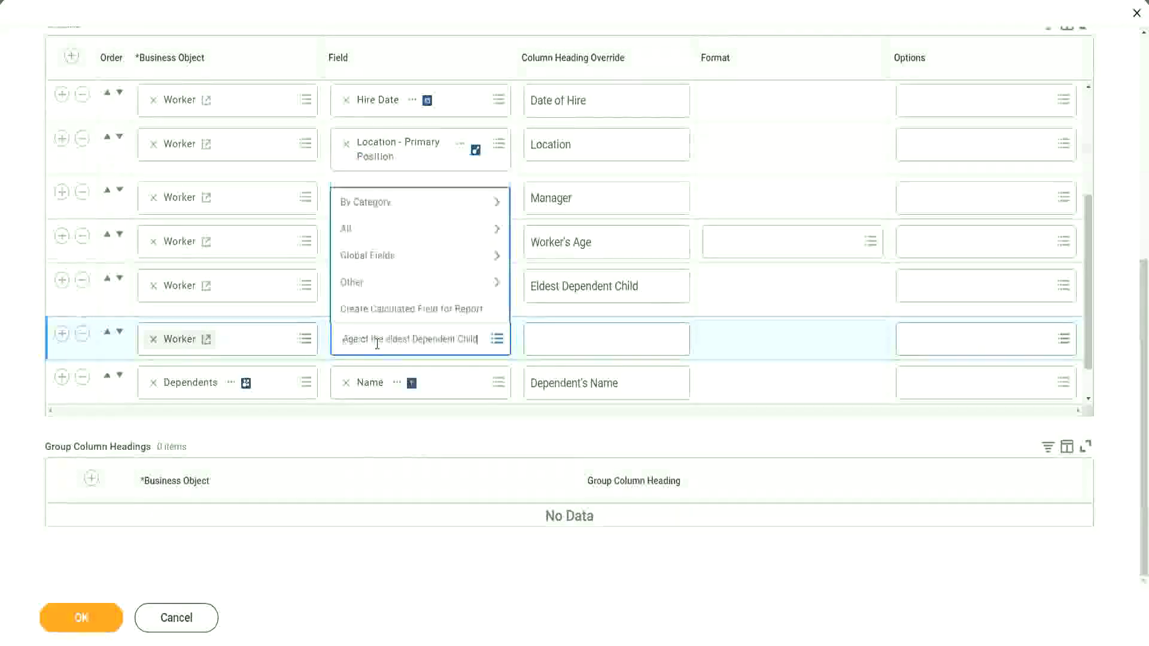
pyautogui.press('Return')
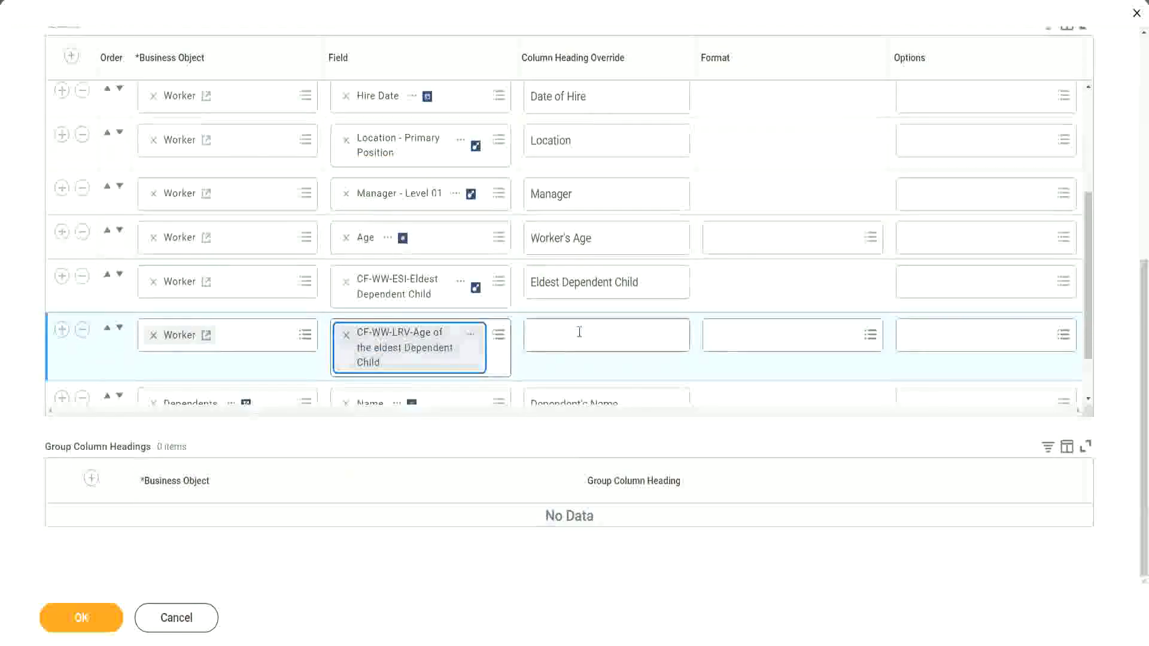
# Set the new column's heading override to "Age of the Eldest Dependent Child" and save the report
pyautogui.click(579, 331)
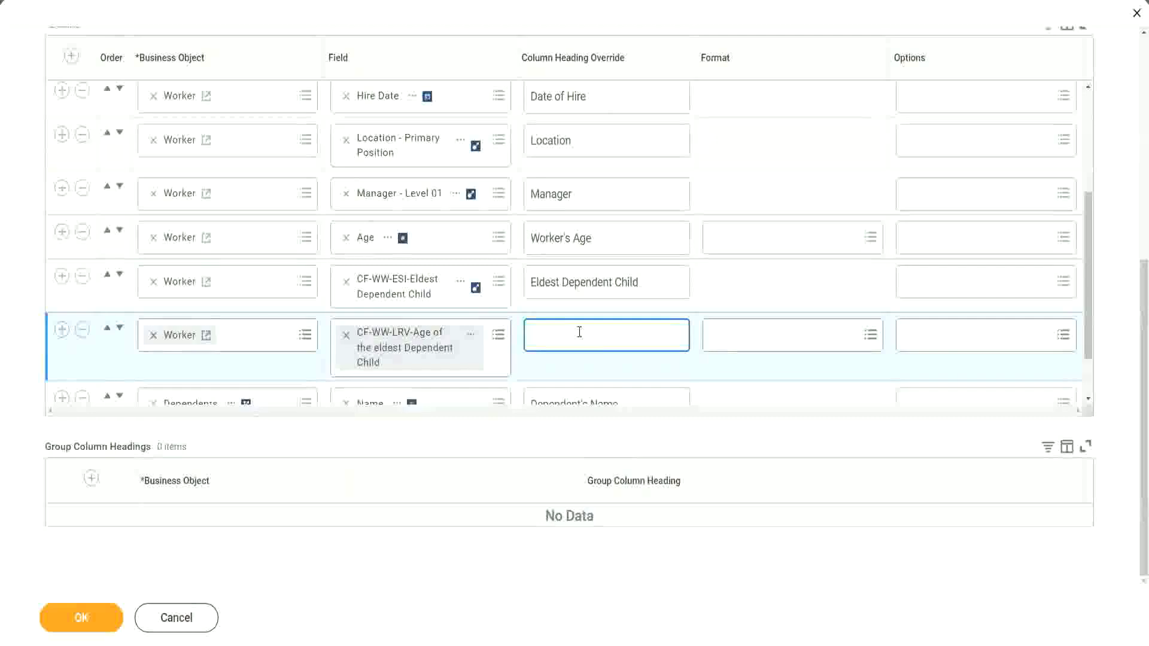
pyautogui.write('Age of the E')
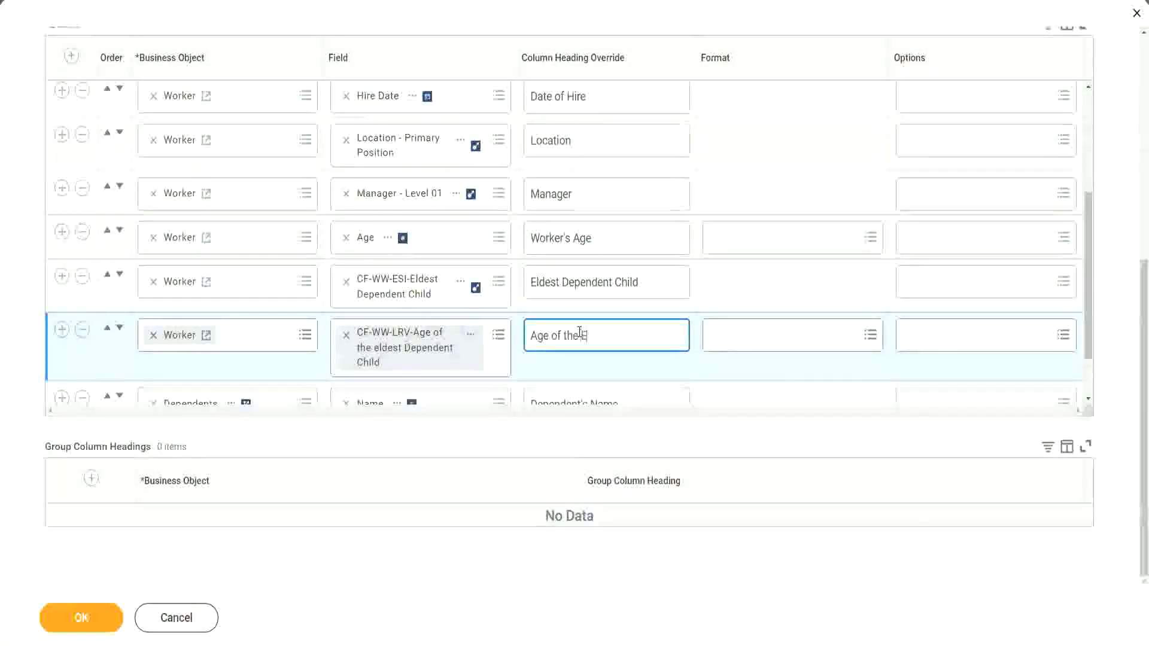
pyautogui.write('ldest De')
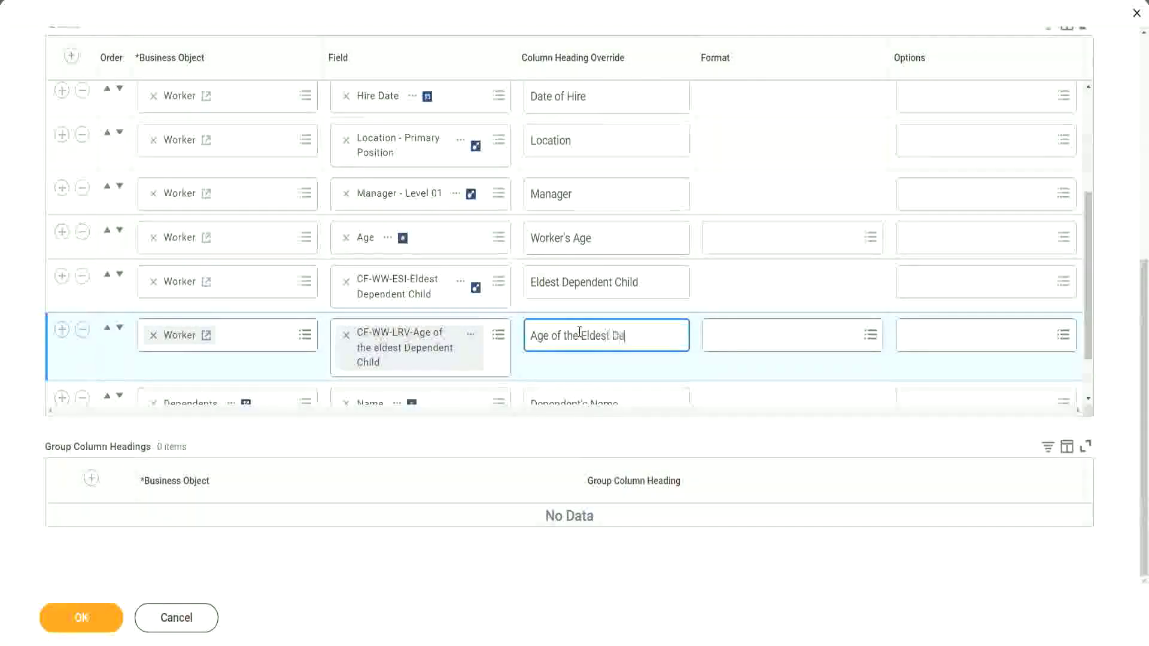
pyautogui.write('pendent Child')
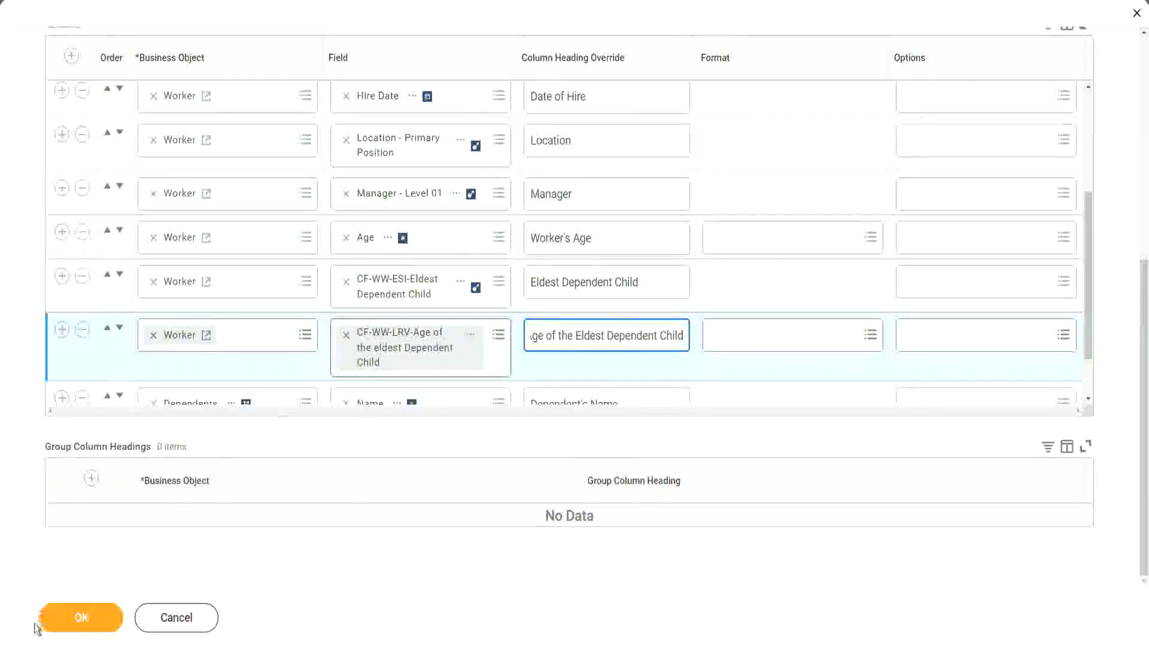
pyautogui.click(69, 622)
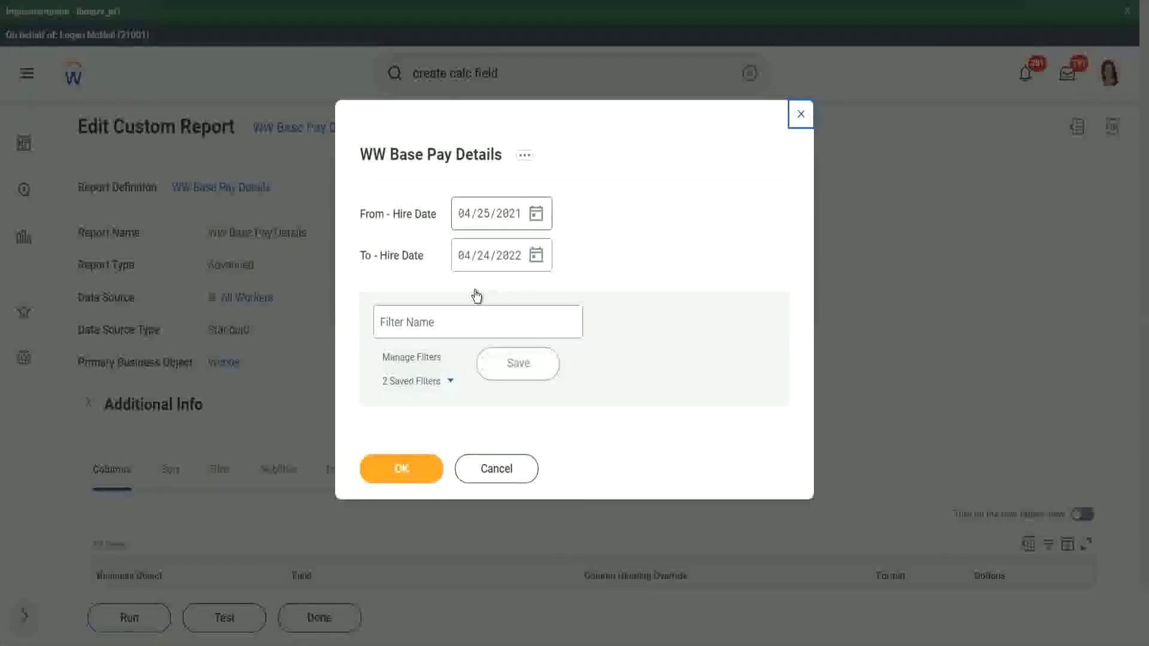
# Set the report's hire date range from 01/01/2000 to 12/31/2000
pyautogui.write('01/01/20')
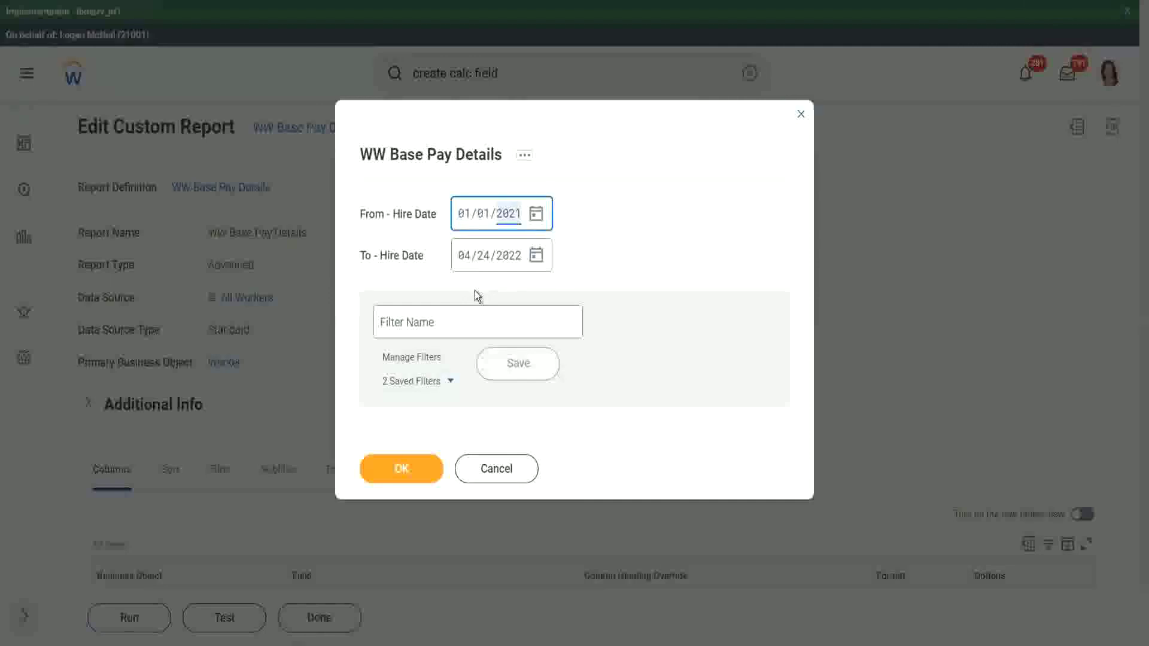
pyautogui.write('00')
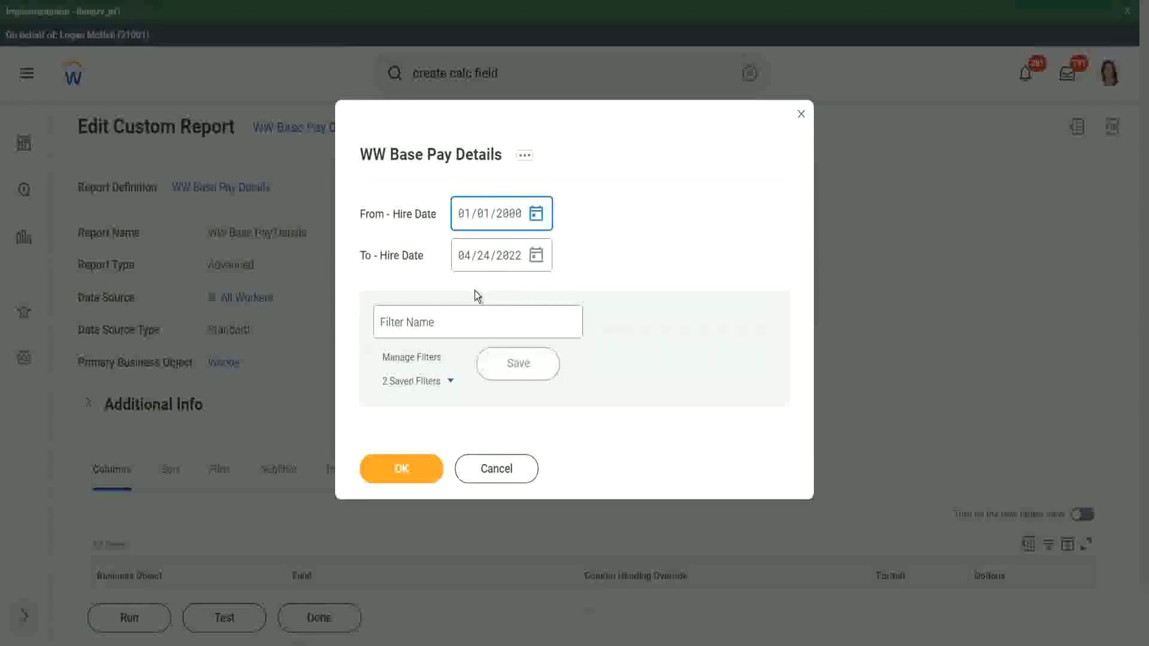
pyautogui.press('Tab')
pyautogui.write('12/31/')
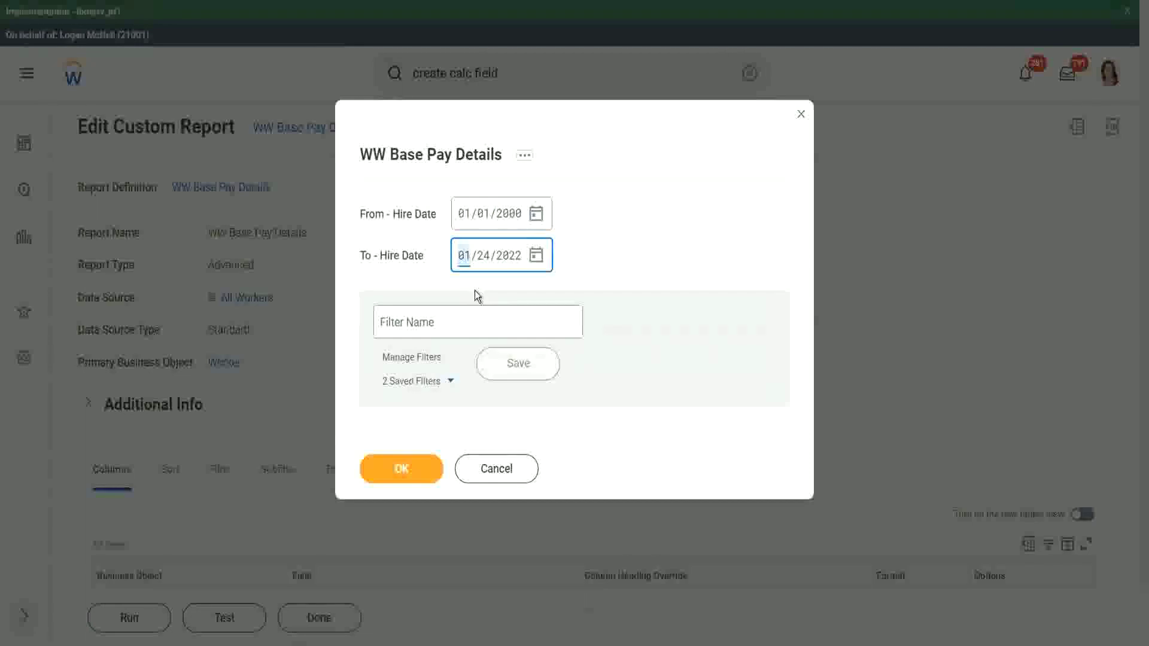
pyautogui.write('2000')
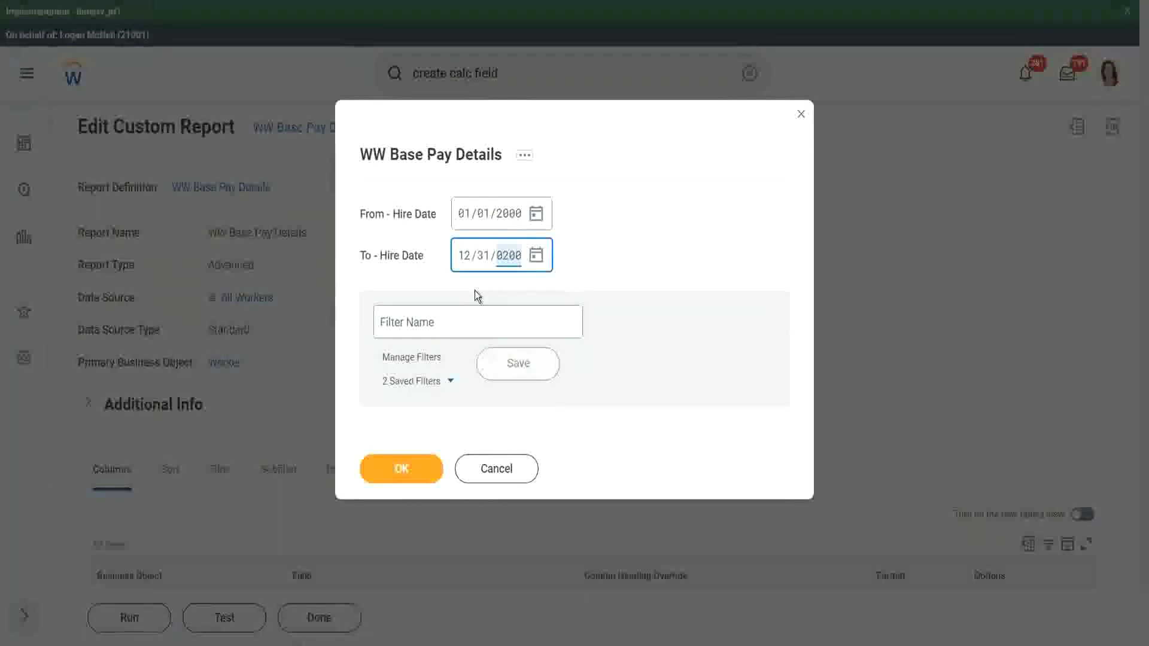
# Save the prompt values as a filter named 2000, and run the report to view the dependent age columns
pyautogui.click(442, 320)
pyautogui.write('2000')
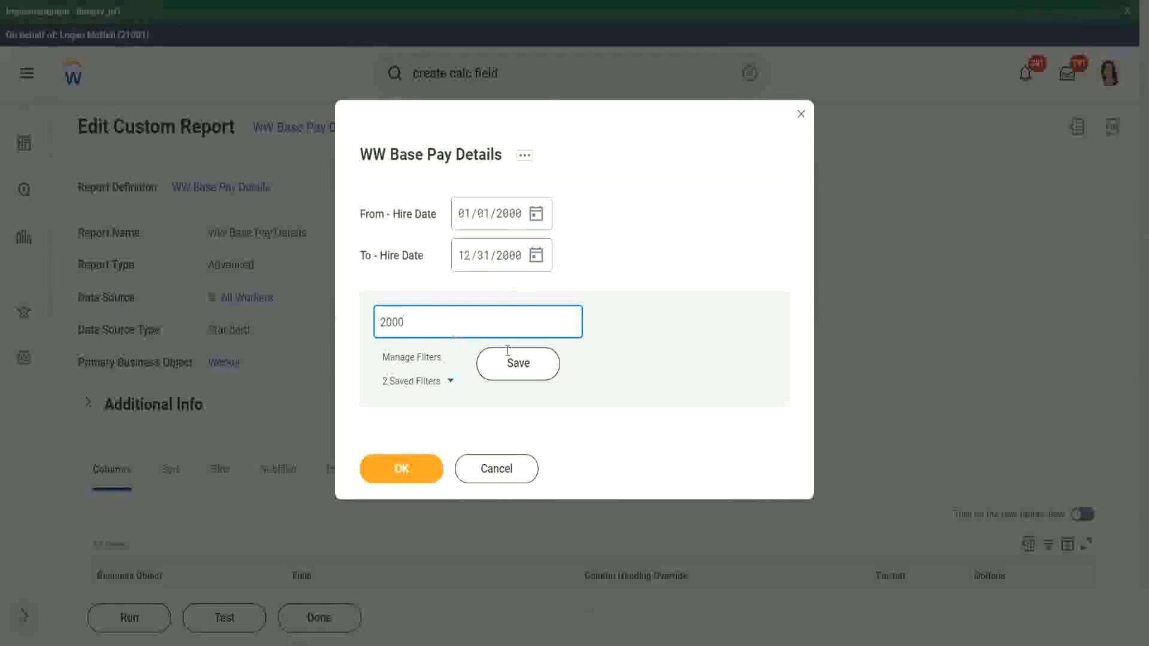
pyautogui.click(508, 362)
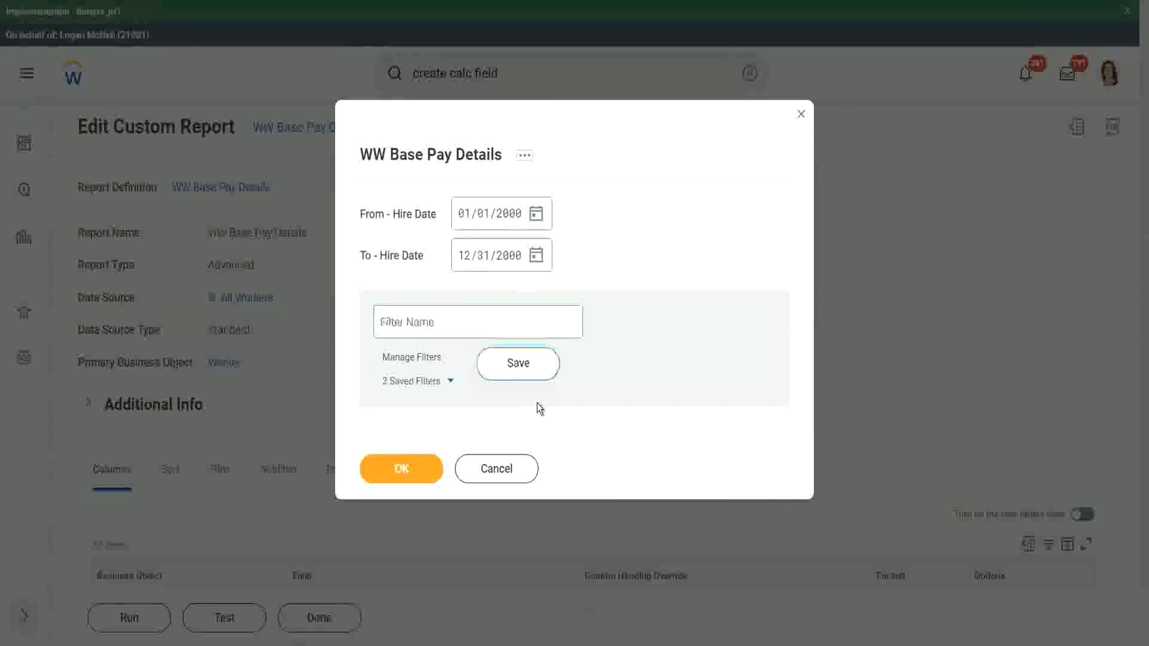
pyautogui.click(398, 473)
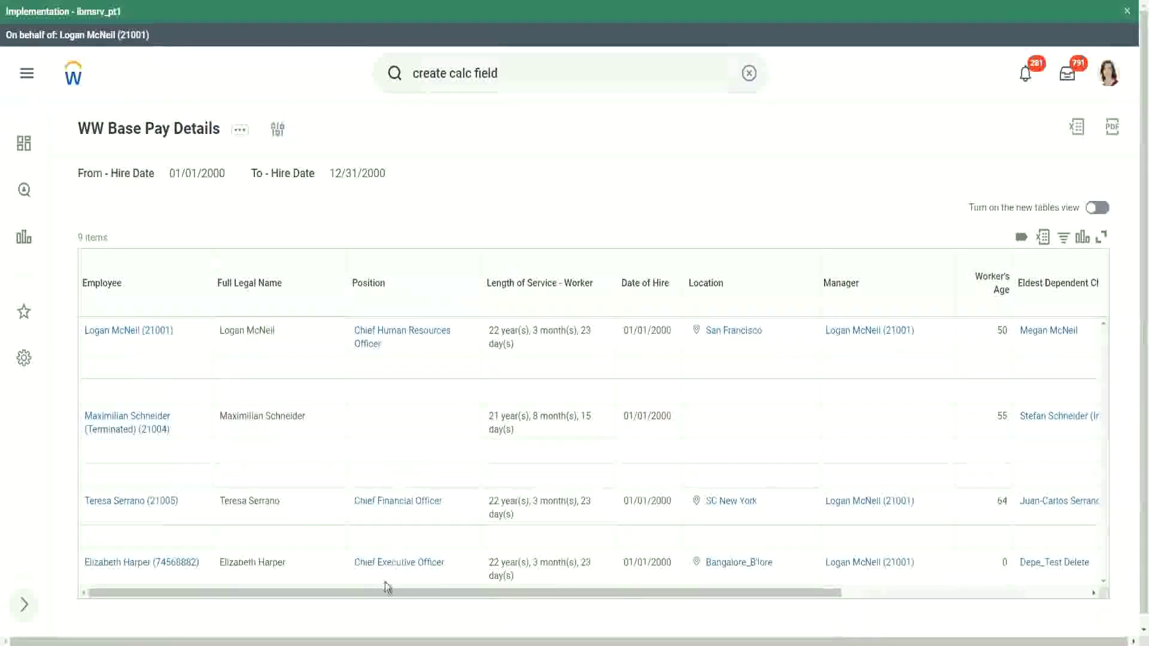
pyautogui.moveTo(380, 592); pyautogui.dragTo(688, 614)
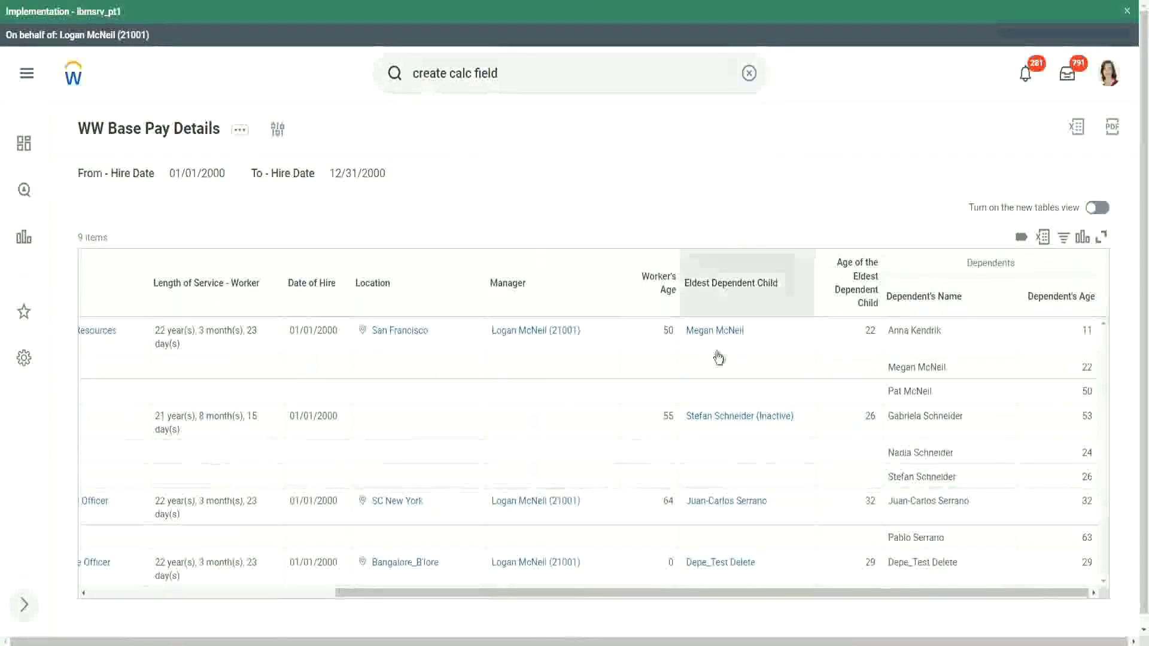
# Compare each worker's Age of the Eldest Dependent Child with the matching child's age in the Dependent's Age column
pyautogui.doubleClick(869, 330)
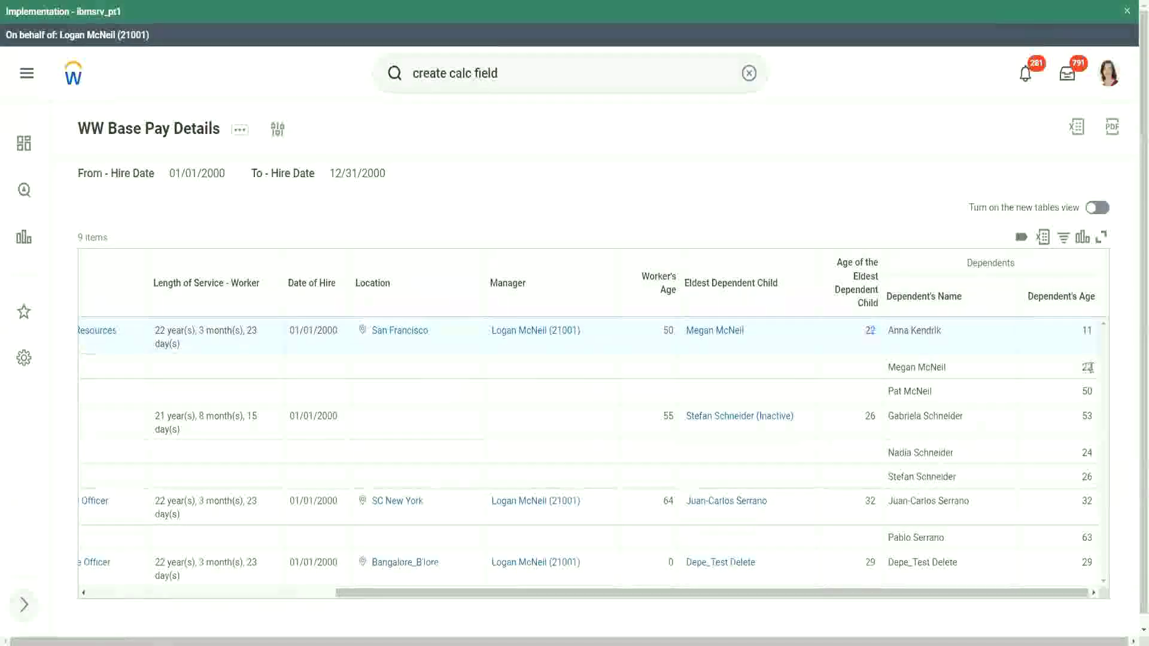
pyautogui.doubleClick(1086, 367)
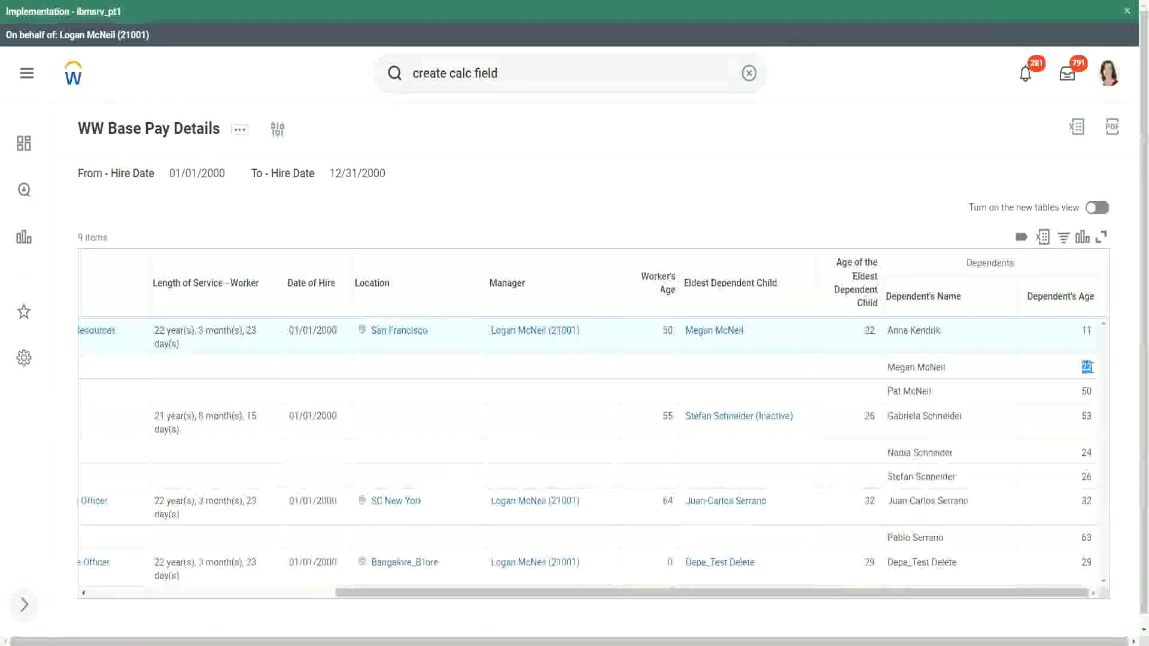
pyautogui.doubleClick(869, 331)
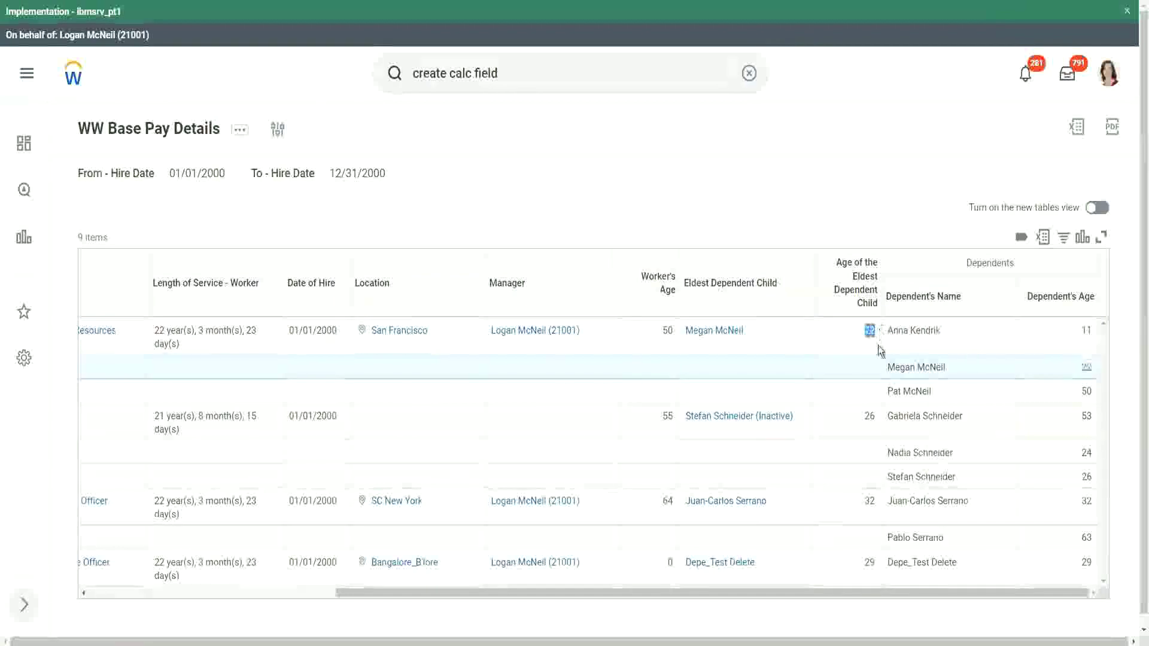
pyautogui.doubleClick(869, 416)
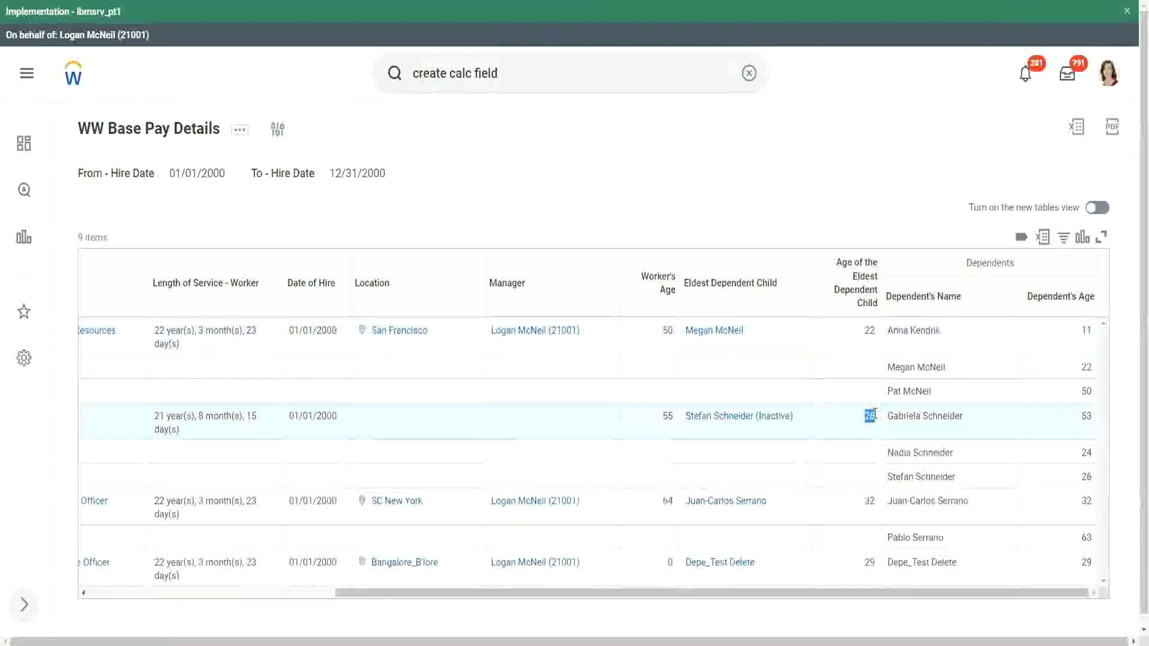
pyautogui.doubleClick(870, 502)
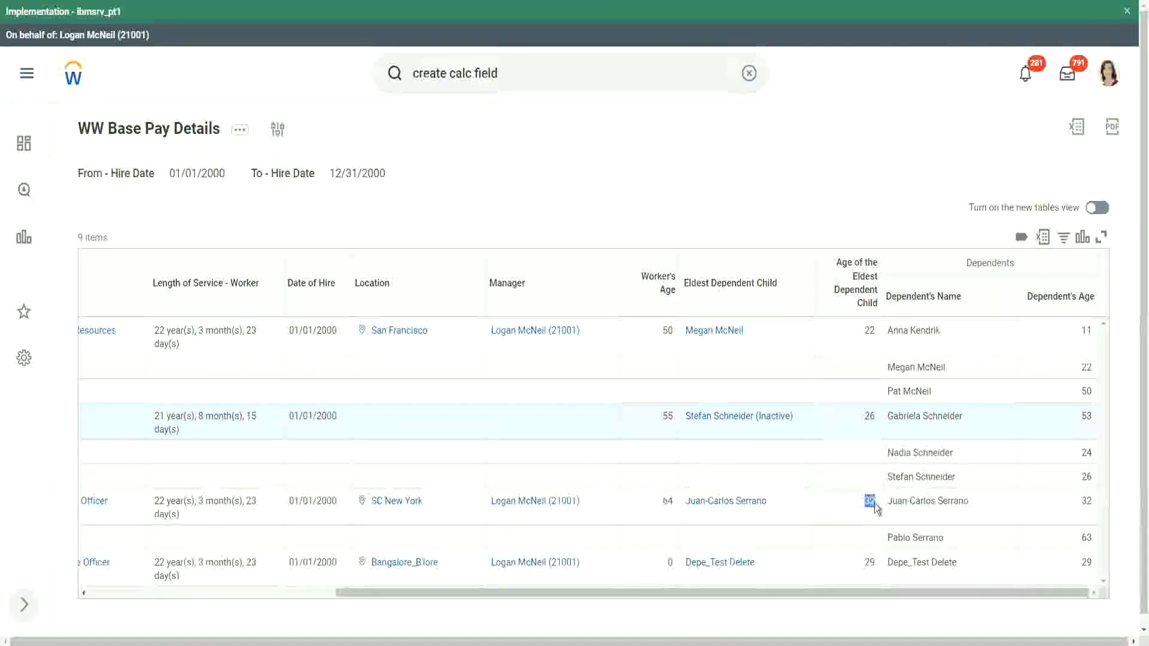
pyautogui.doubleClick(1086, 501)
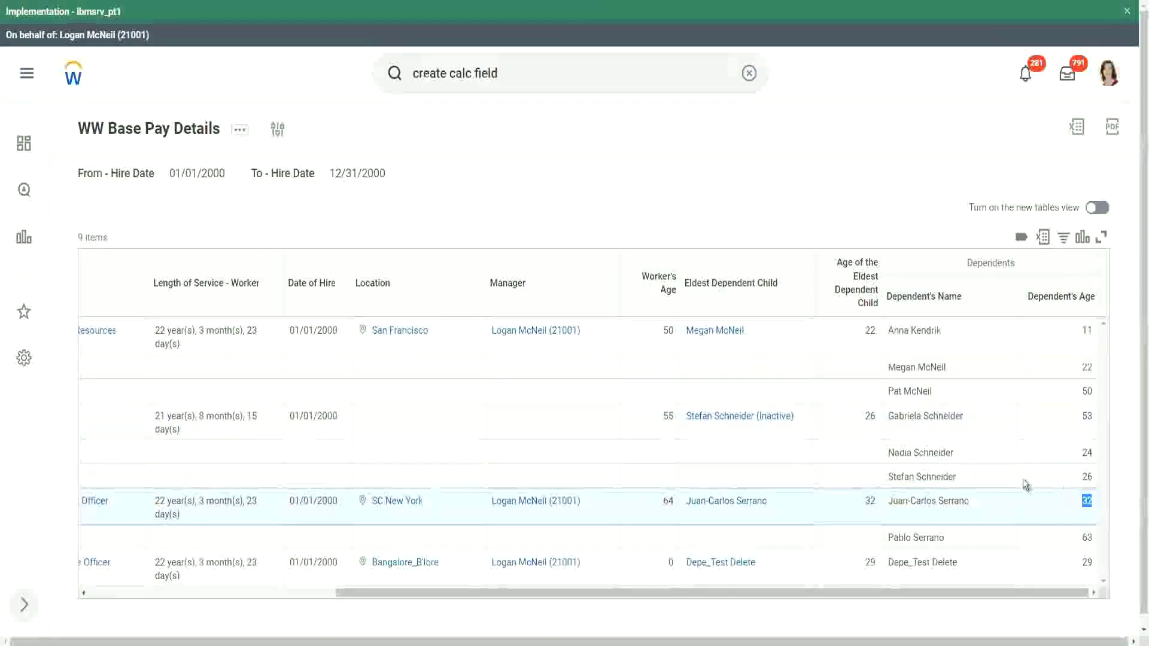
pyautogui.doubleClick(869, 562)
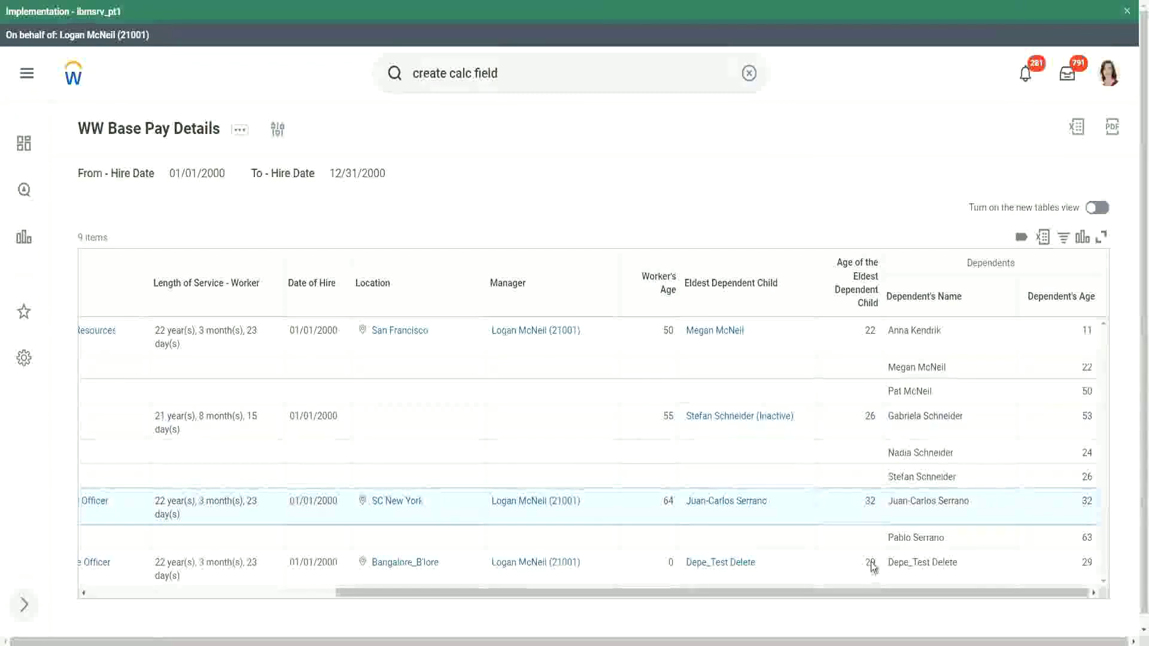
pyautogui.doubleClick(1085, 563)
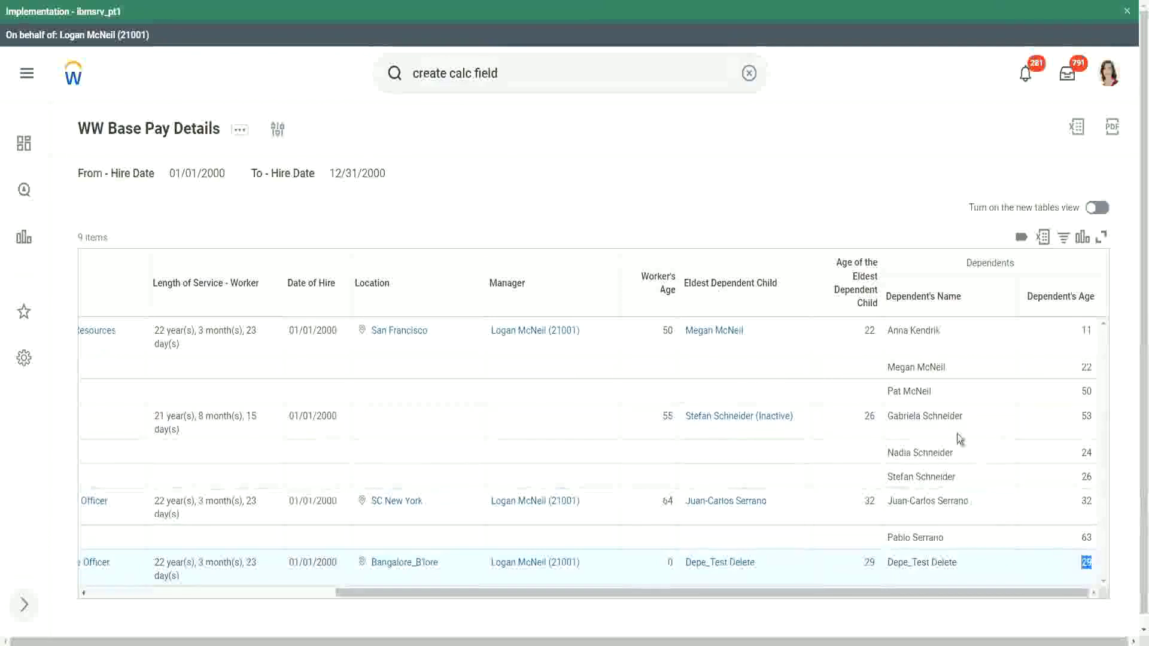
pyautogui.click(863, 178)
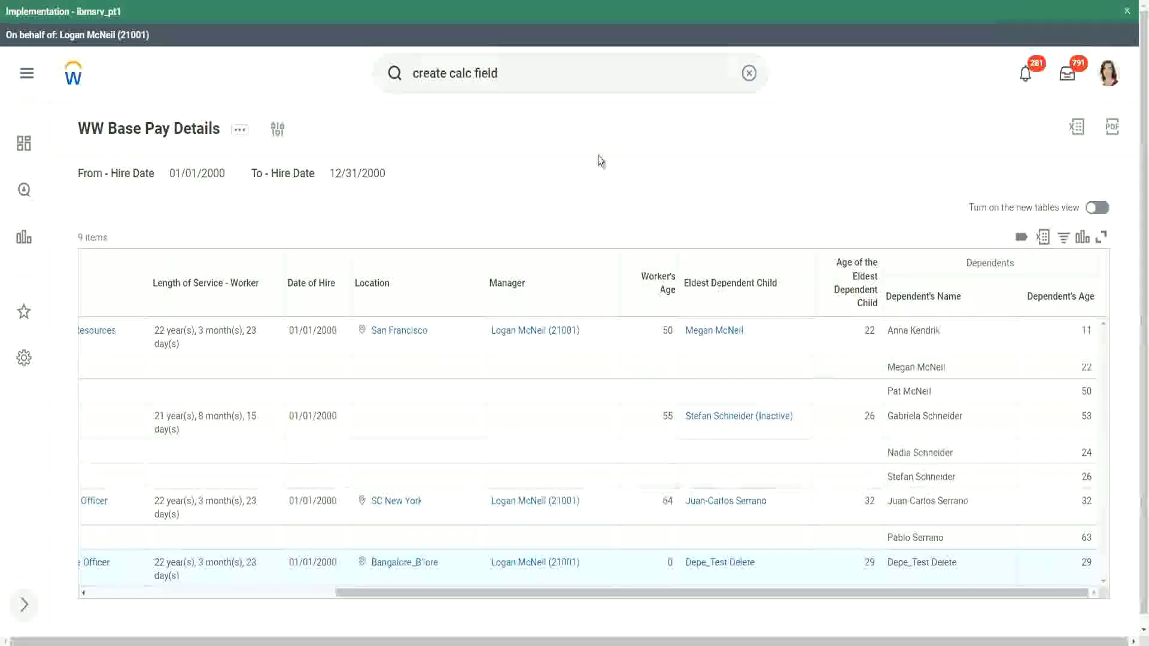
# Edit the WW Base Pay Details report and add a third And filter condition on CF-WW-LRV-Age of the eldest Dependent Child
pyautogui.click(240, 136)
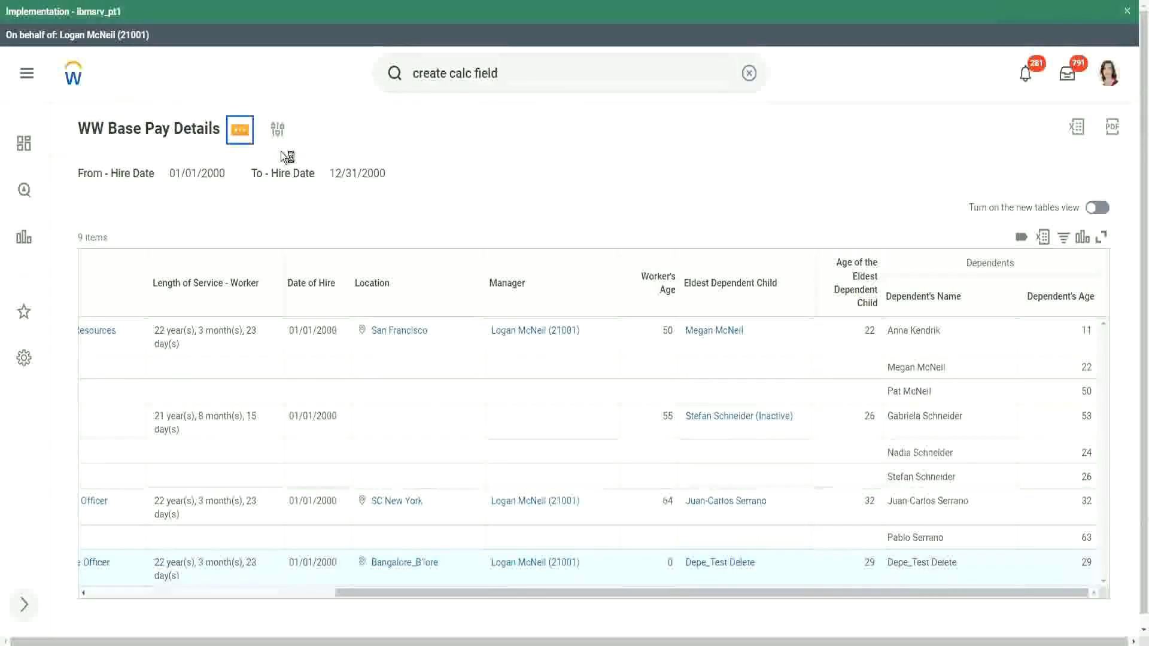
pyautogui.moveTo(348, 199)
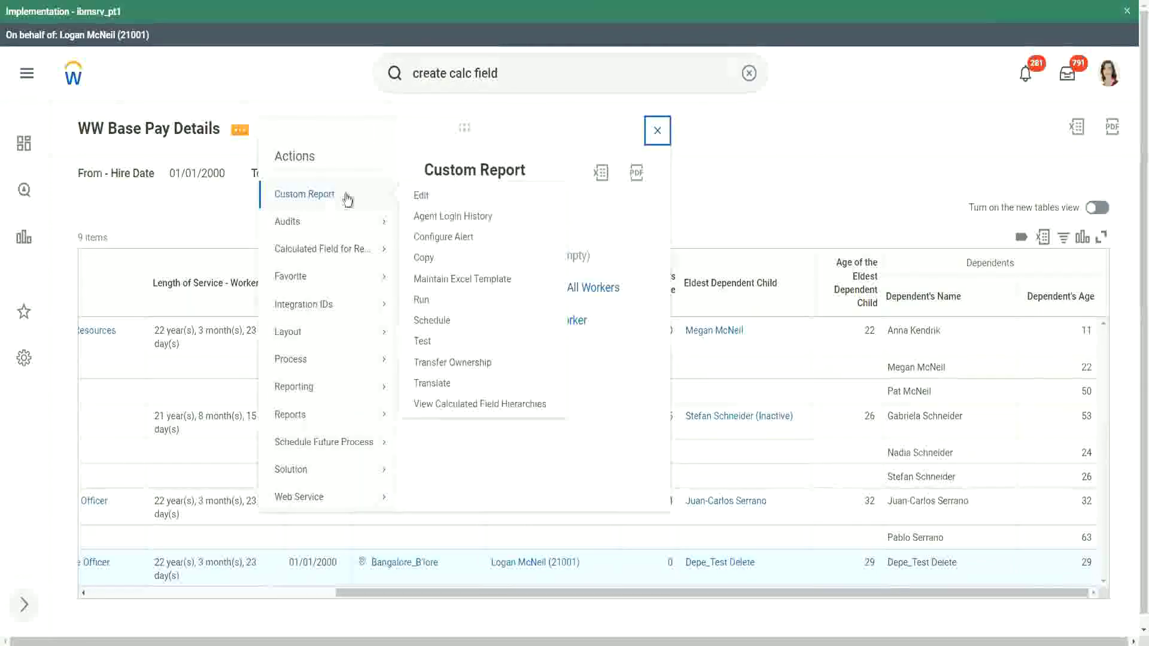
pyautogui.click(422, 196)
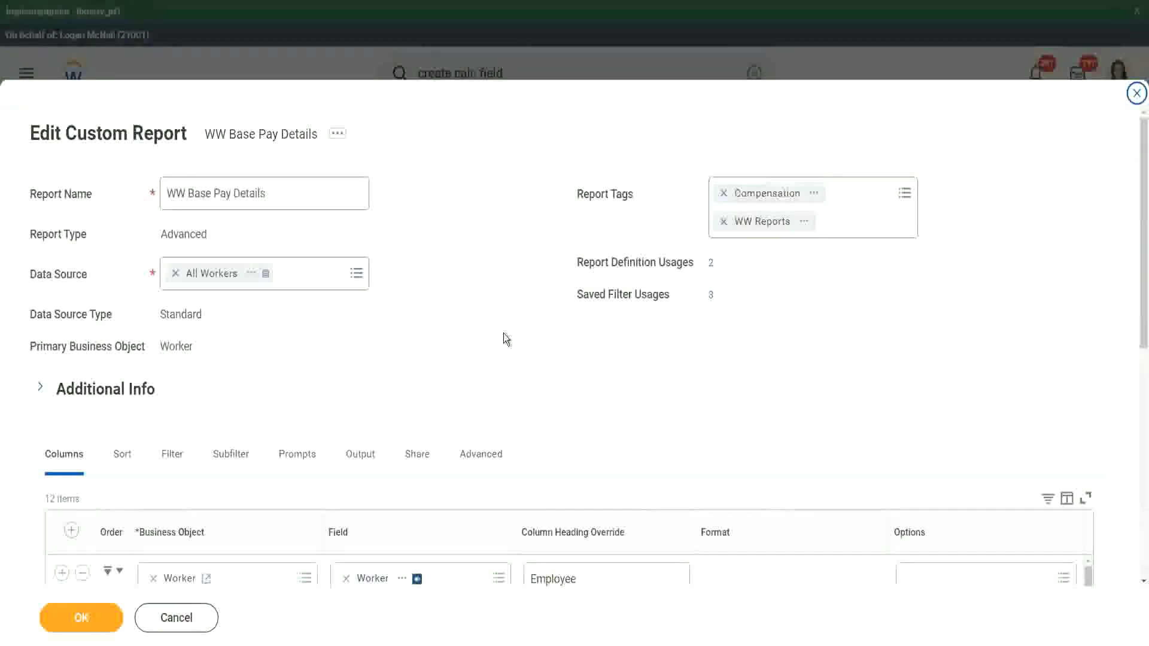
pyautogui.scroll(-4, 598, 239)
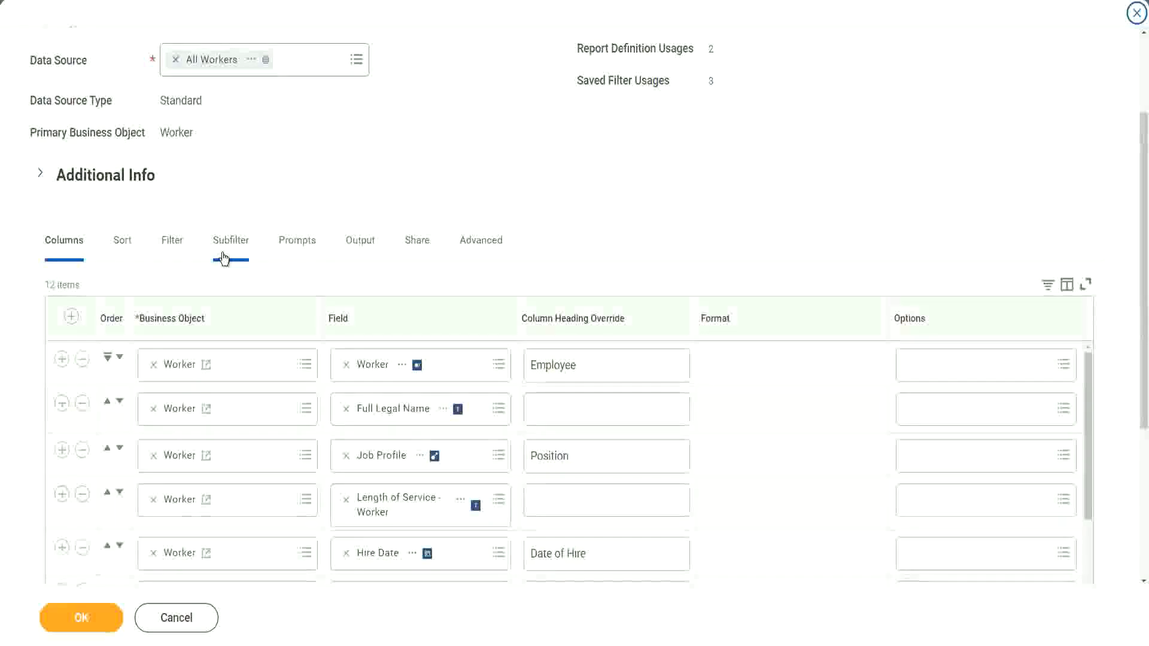
pyautogui.click(172, 242)
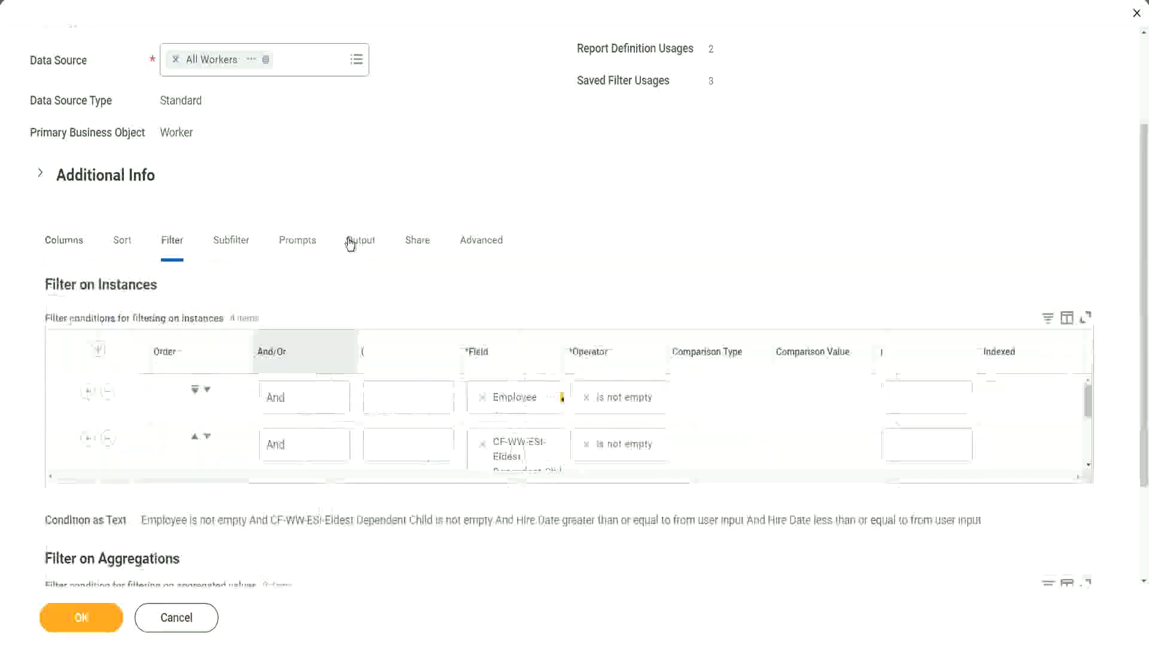
pyautogui.click(61, 439)
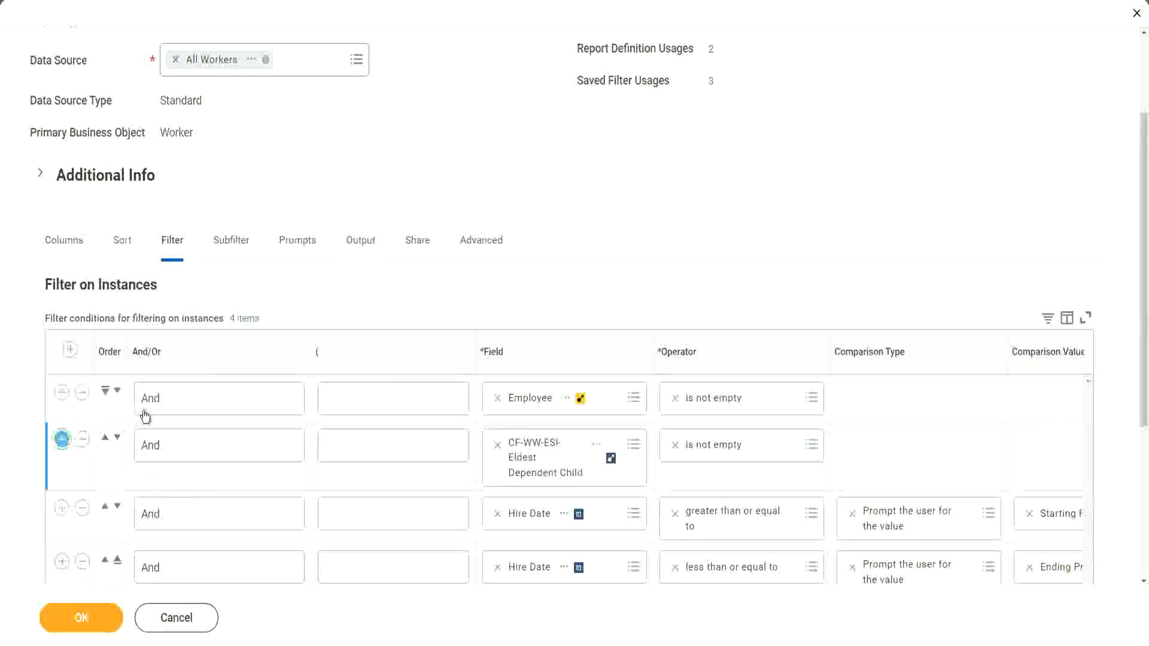
pyautogui.click(537, 514)
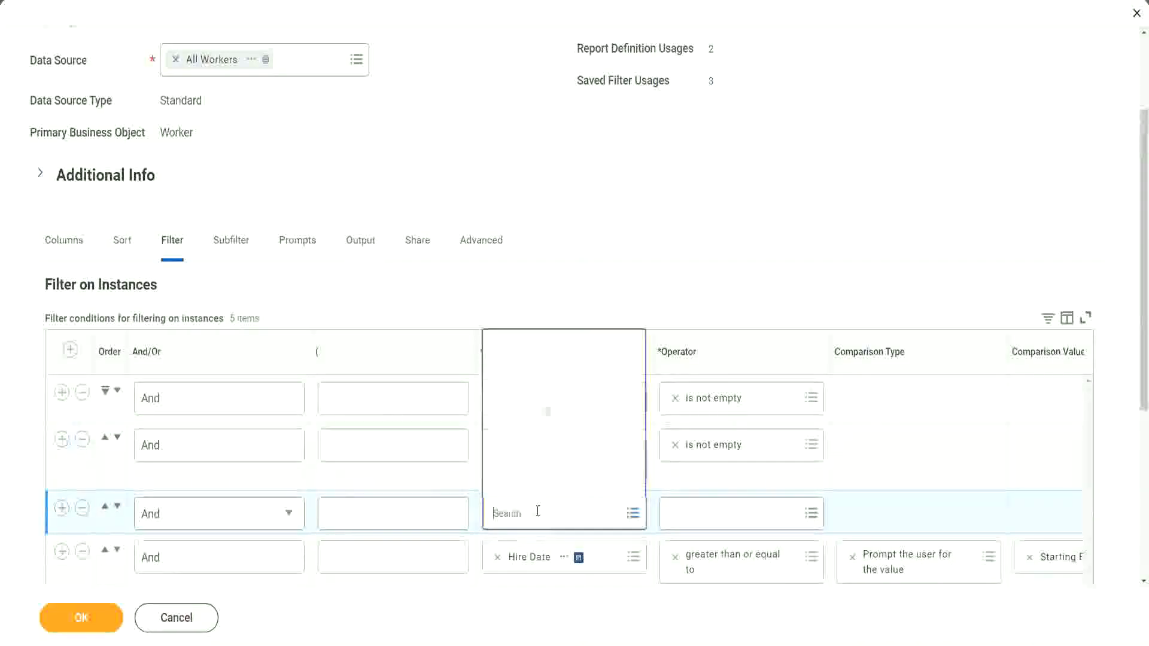
pyautogui.click(560, 345)
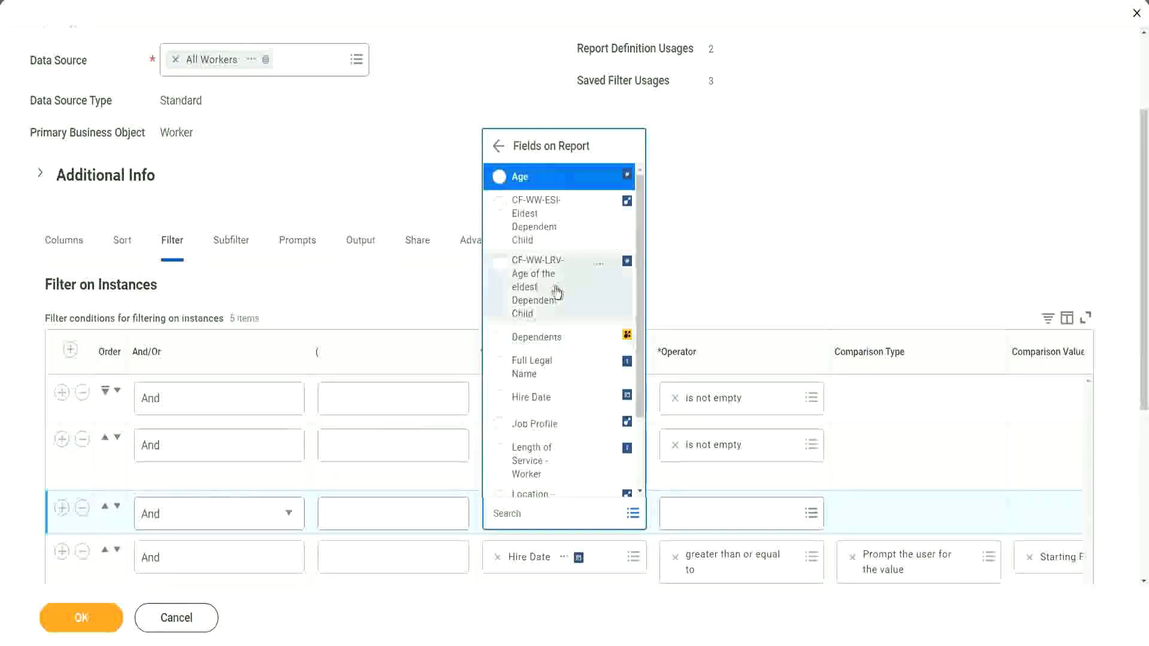
pyautogui.click(521, 287)
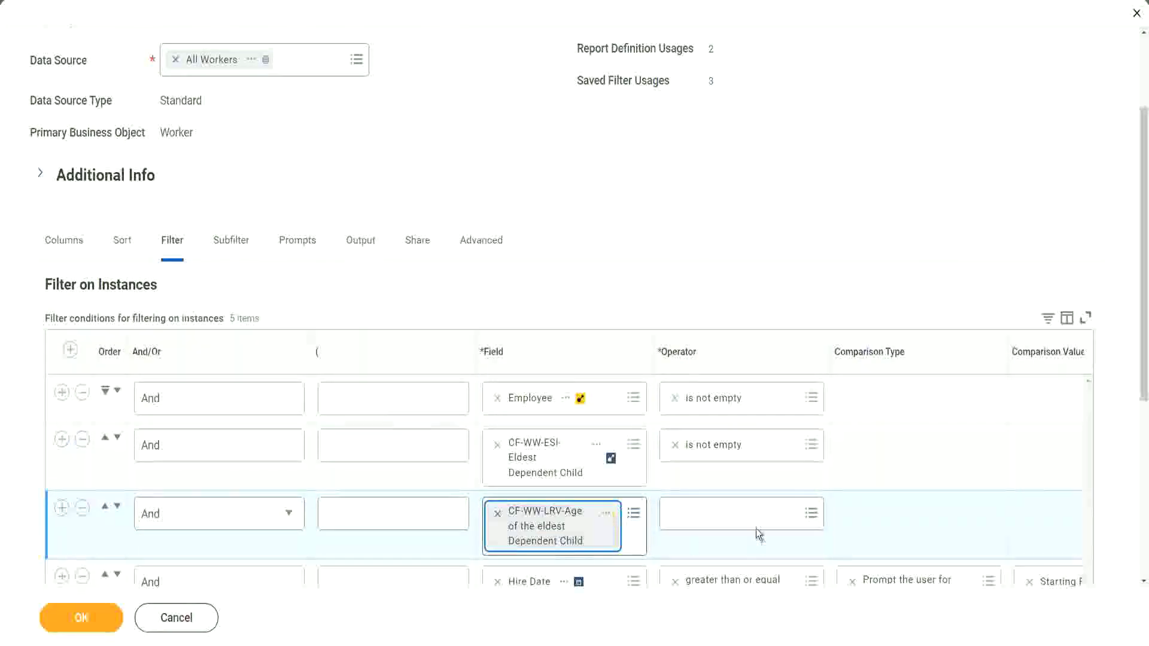
# Set the new age condition to less than or equal to a filter-specified value of 30, and save the report
pyautogui.click(745, 510)
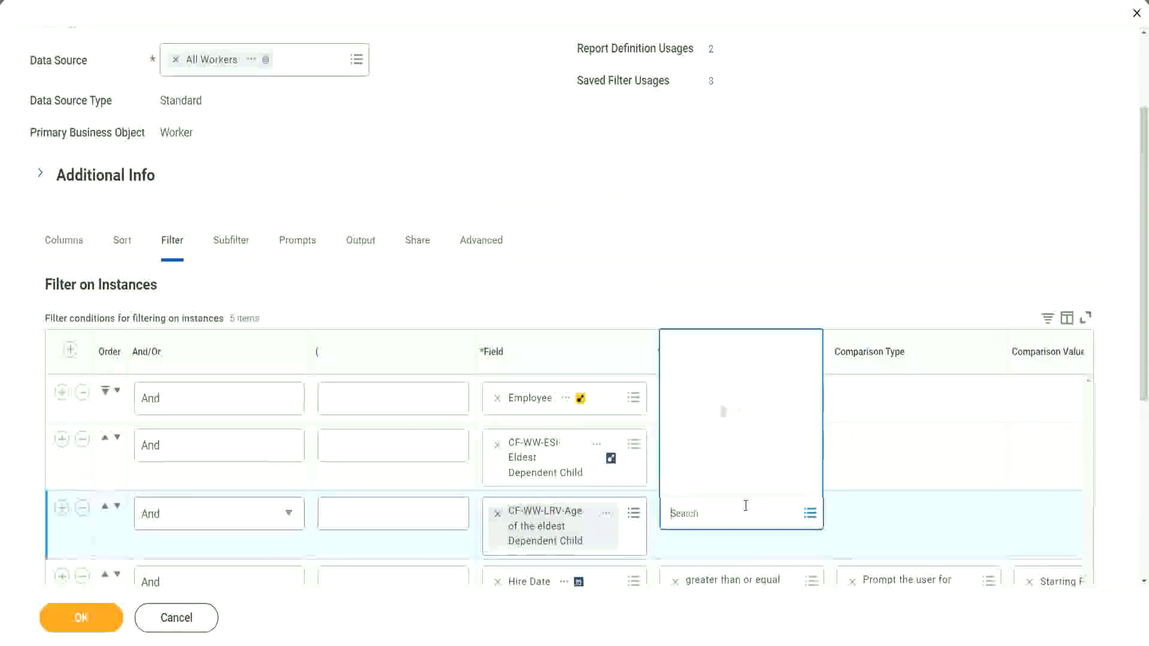
pyautogui.click(735, 456)
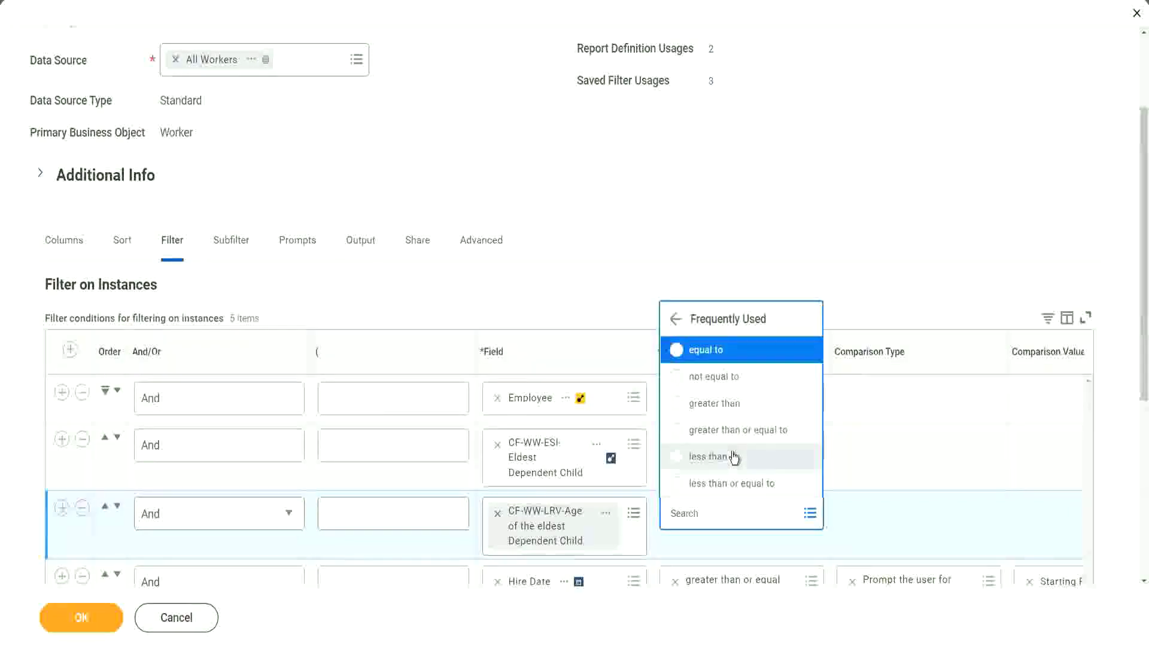
pyautogui.click(740, 484)
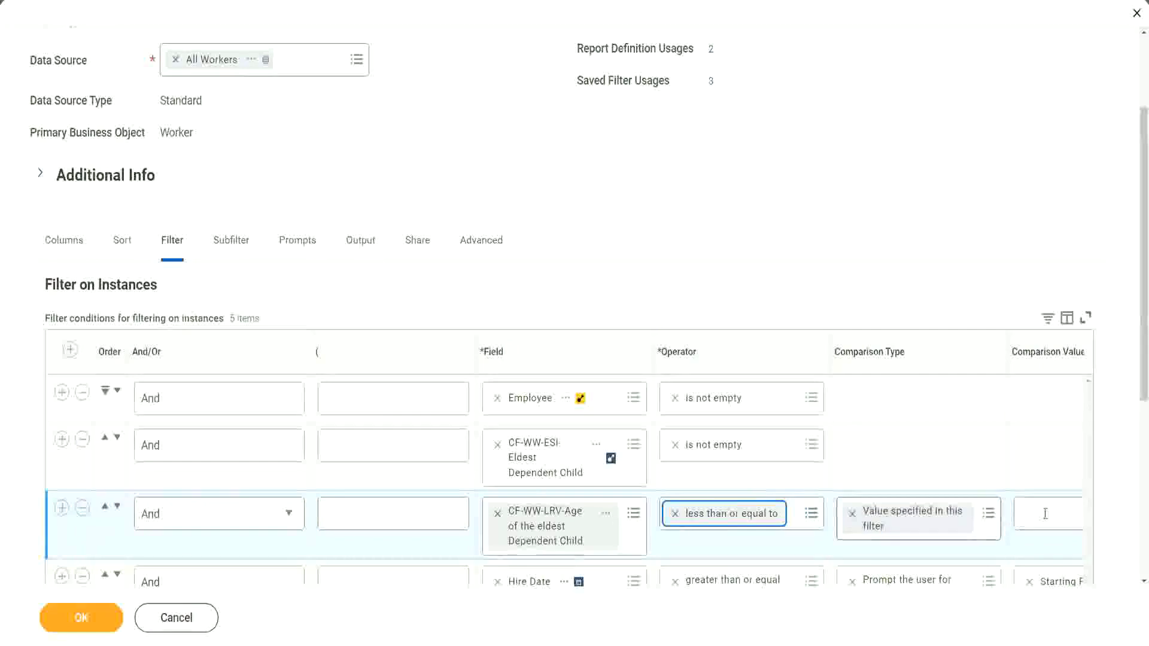
pyautogui.scroll(-2, 615, 549)
pyautogui.moveTo(616, 541); pyautogui.dragTo(932, 504)
pyautogui.click(844, 378)
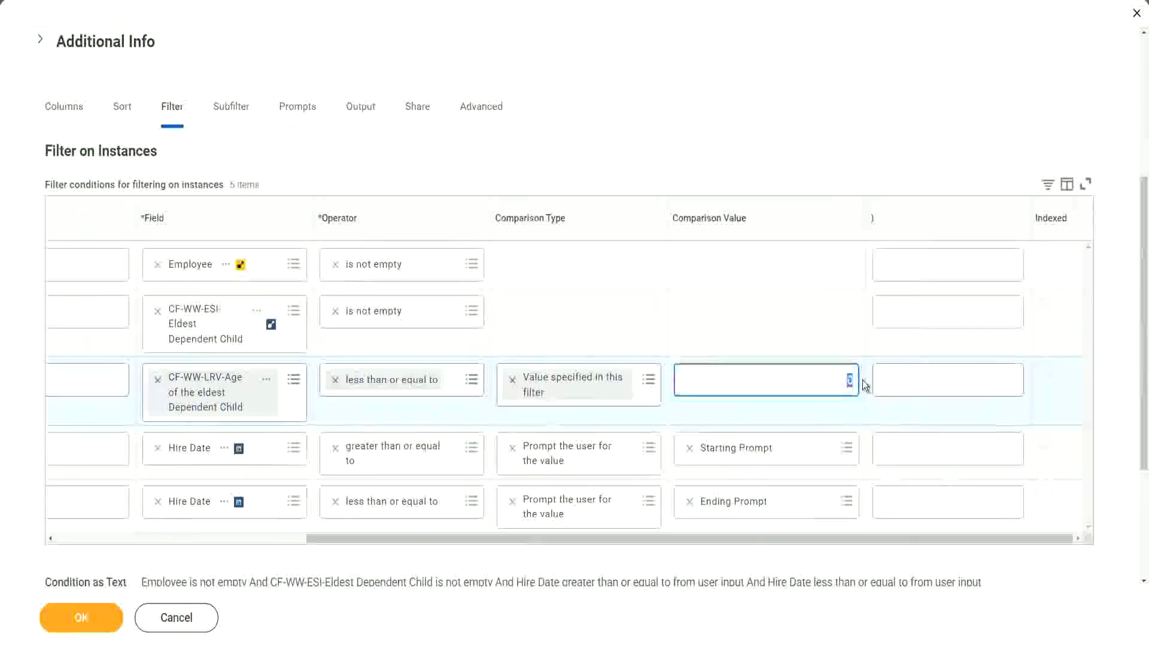
pyautogui.write('30')
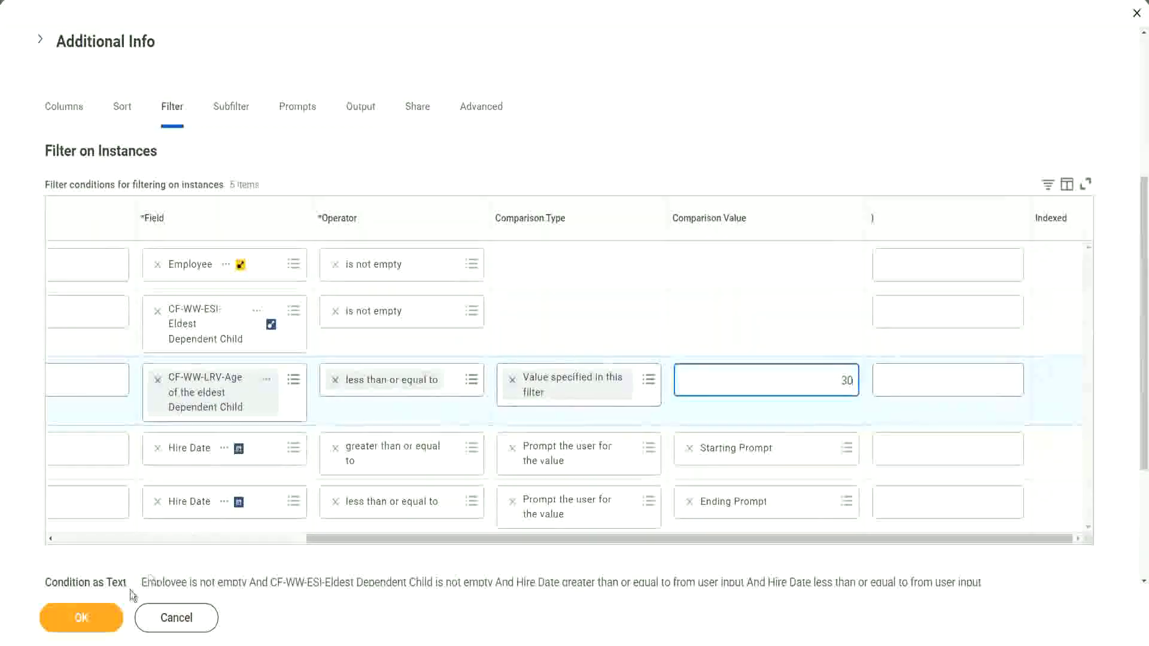
pyautogui.click(78, 633)
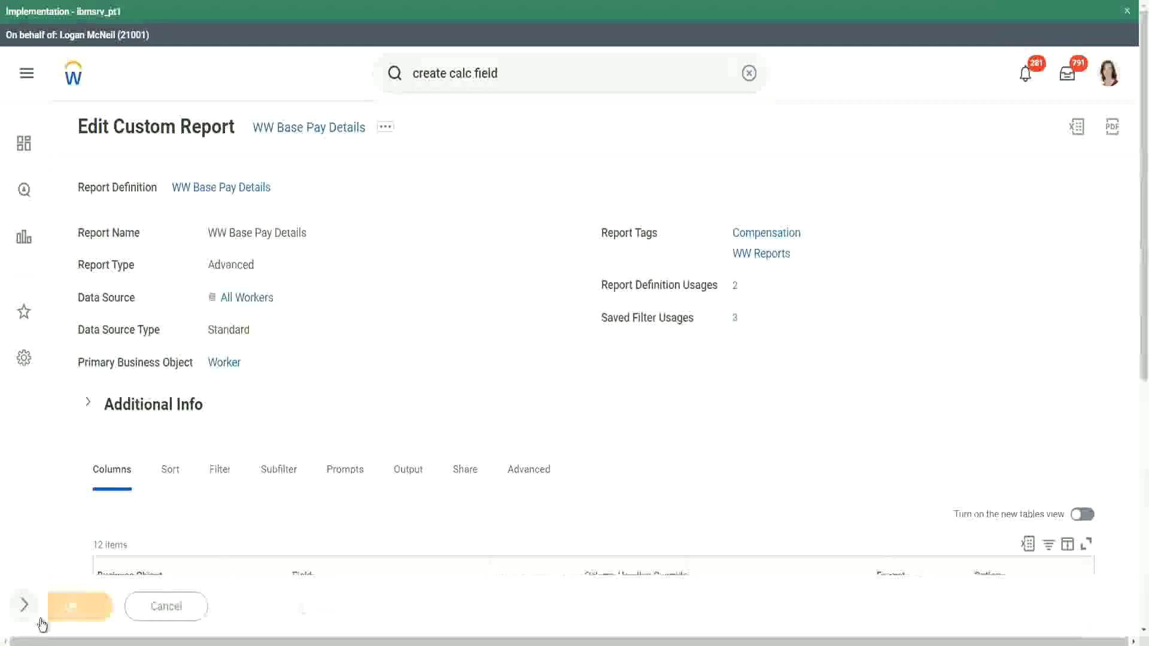
# Run the report with the saved filter for hire dates 01/01/2000 to 12/31/2000 and check the eldest dependent child ages
pyautogui.click(124, 613)
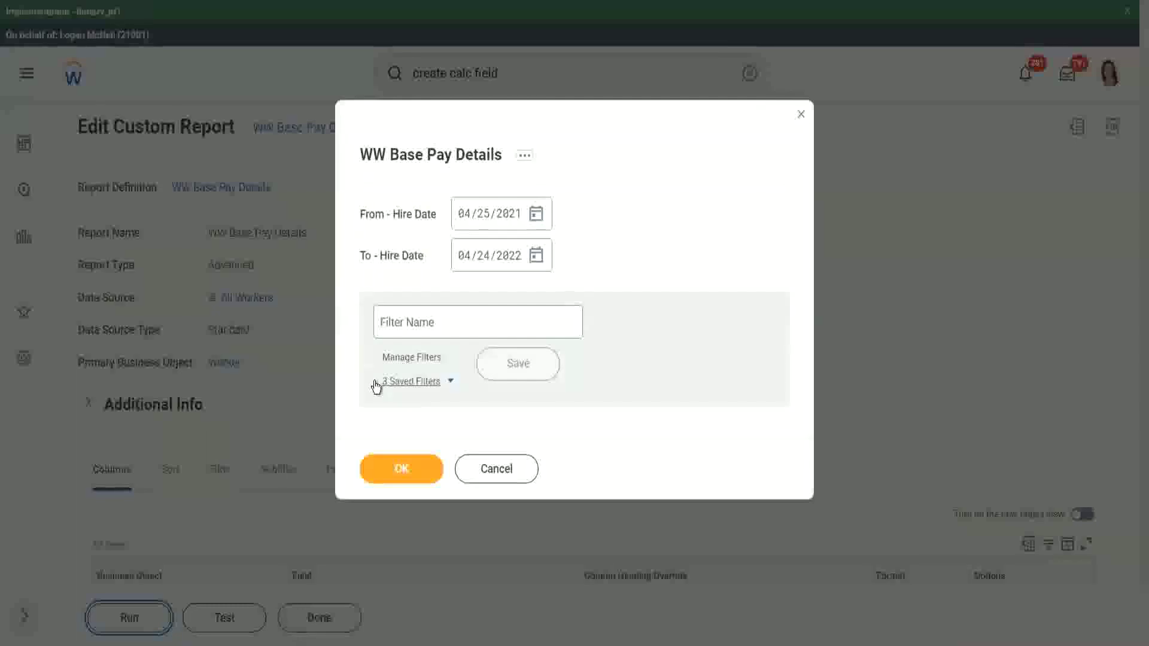
pyautogui.click(449, 383)
pyautogui.click(448, 444)
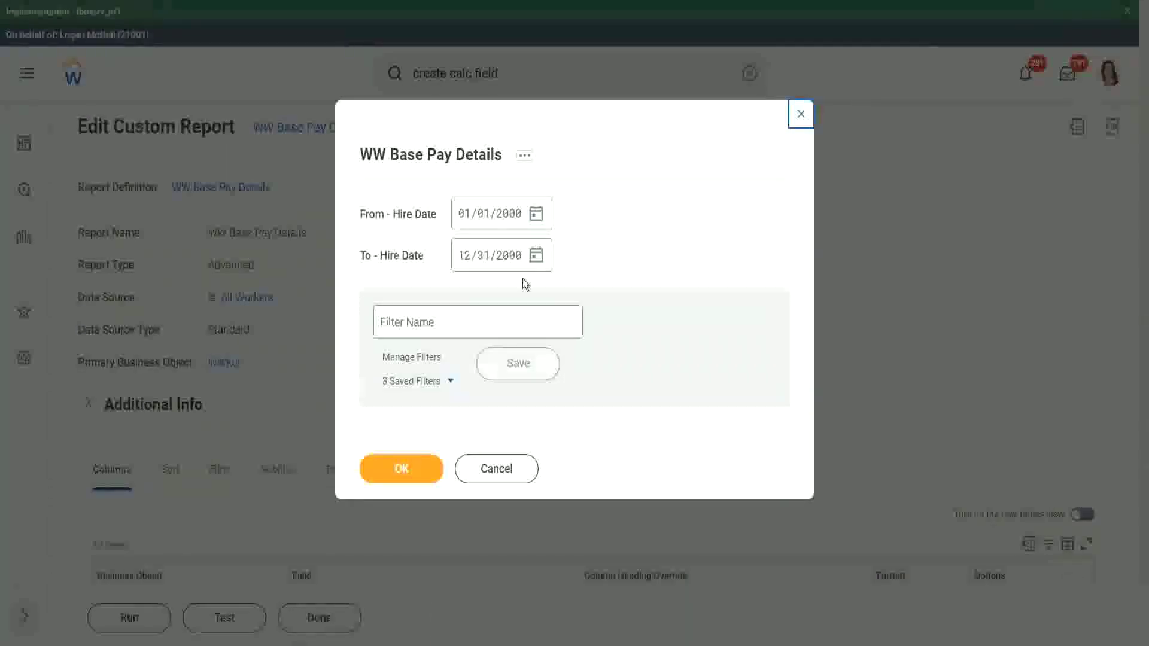
pyautogui.click(400, 470)
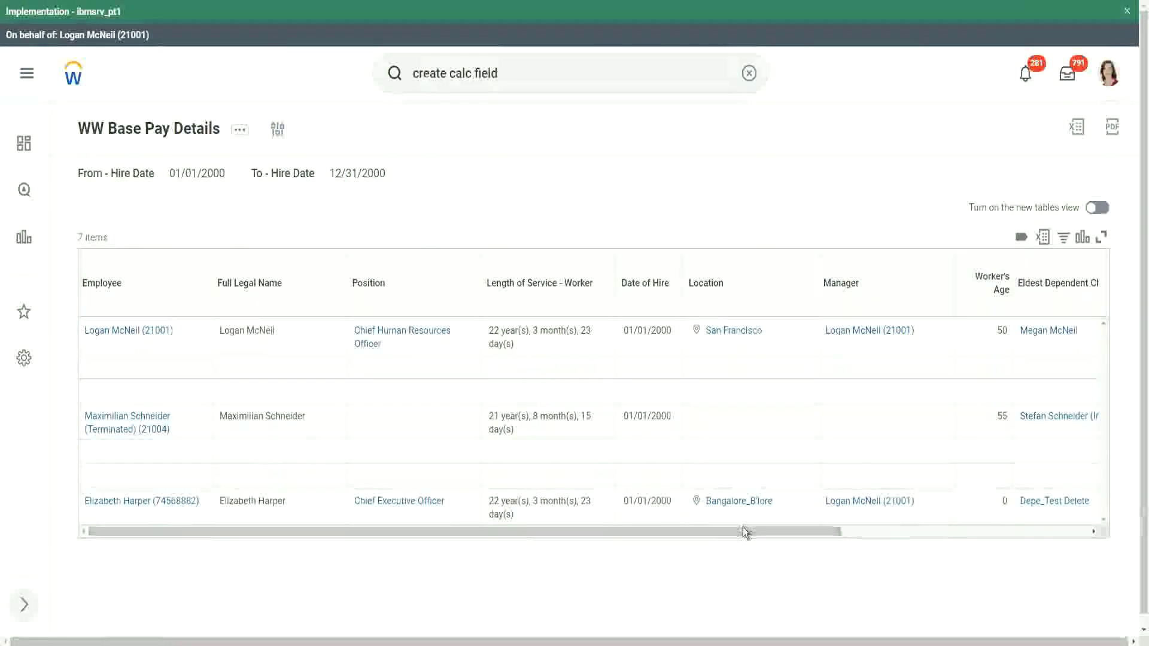
pyautogui.moveTo(781, 535); pyautogui.dragTo(979, 537)
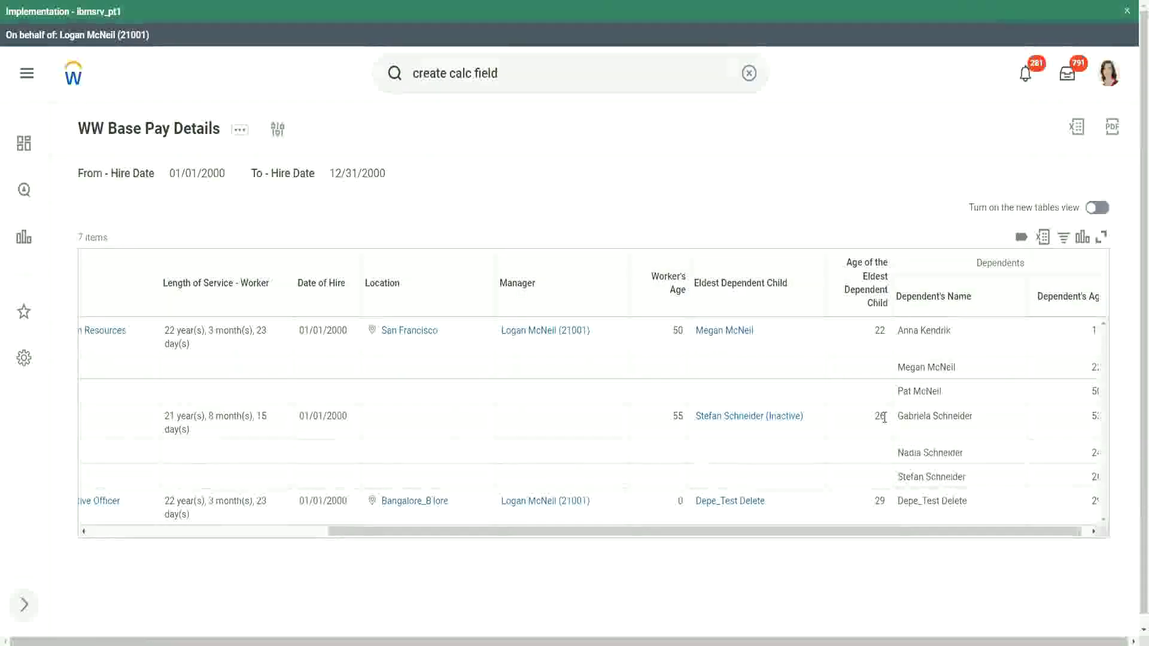
pyautogui.doubleClick(879, 502)
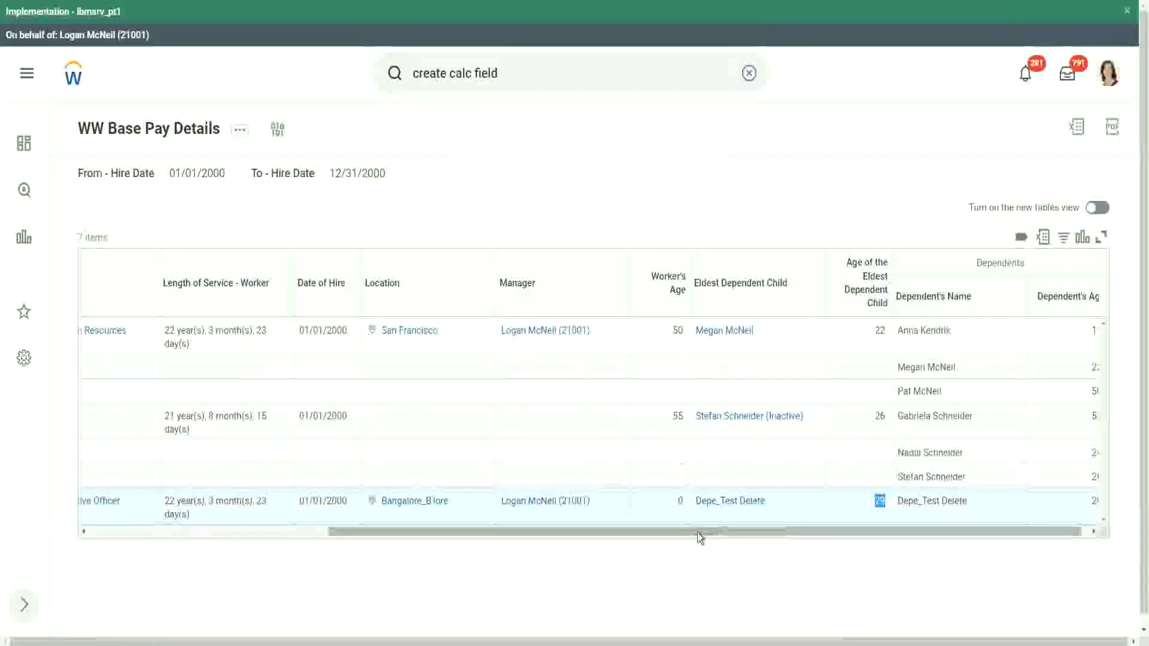
pyautogui.moveTo(680, 529); pyautogui.dragTo(435, 531)
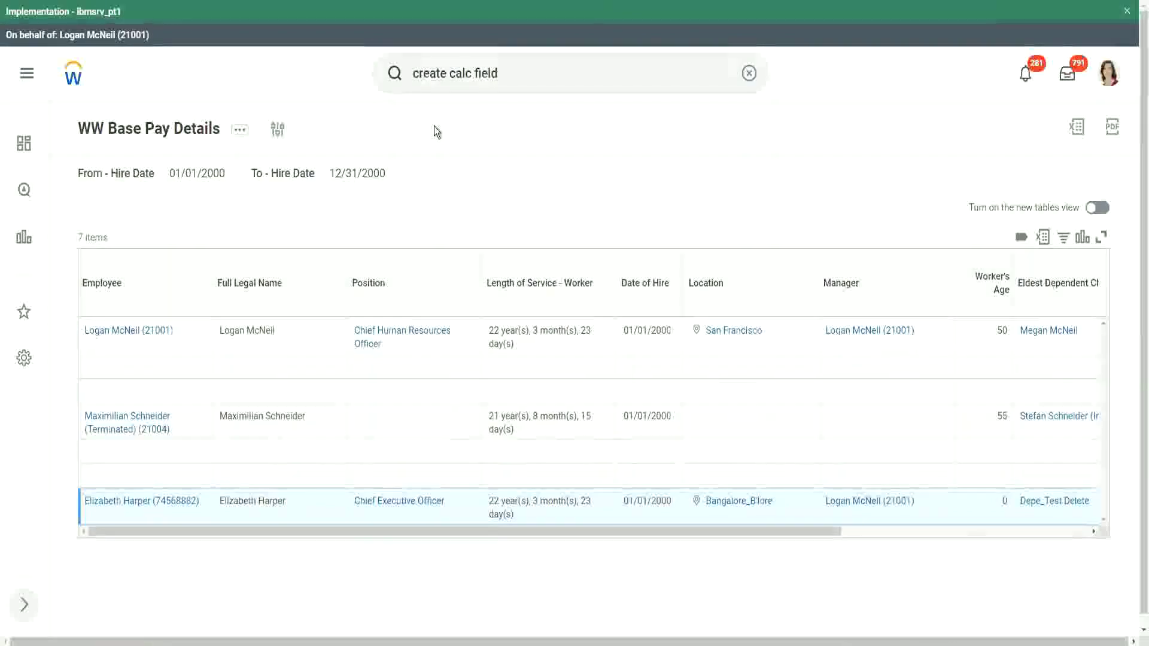